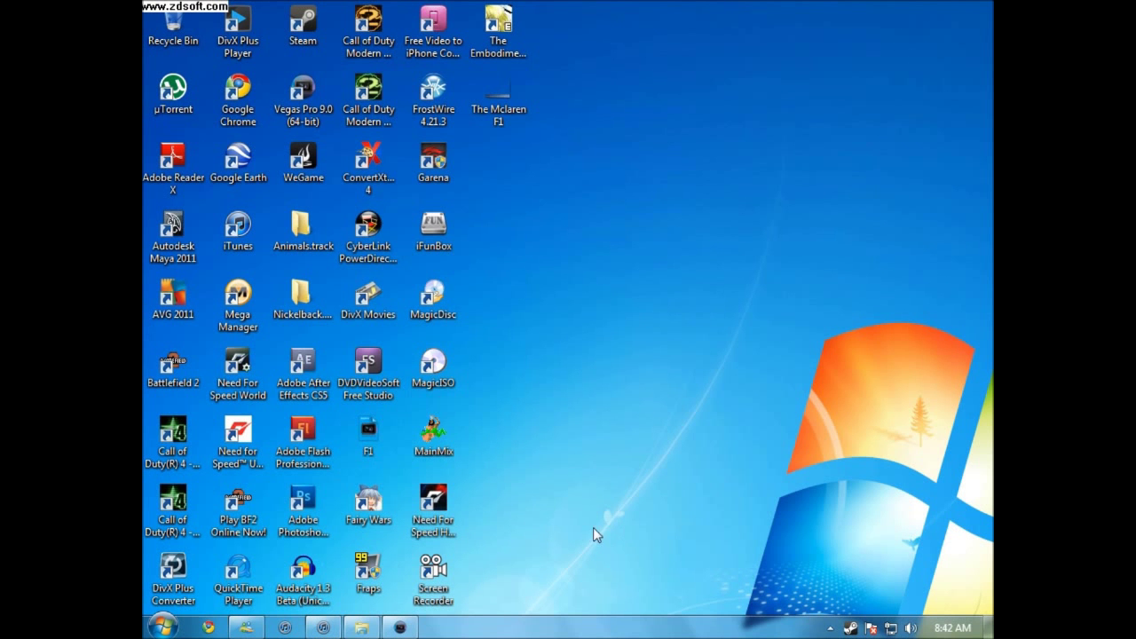
# Launch Chrome and search Google for 'audacity' from the iGoogle page.
pyautogui.click(209, 627)
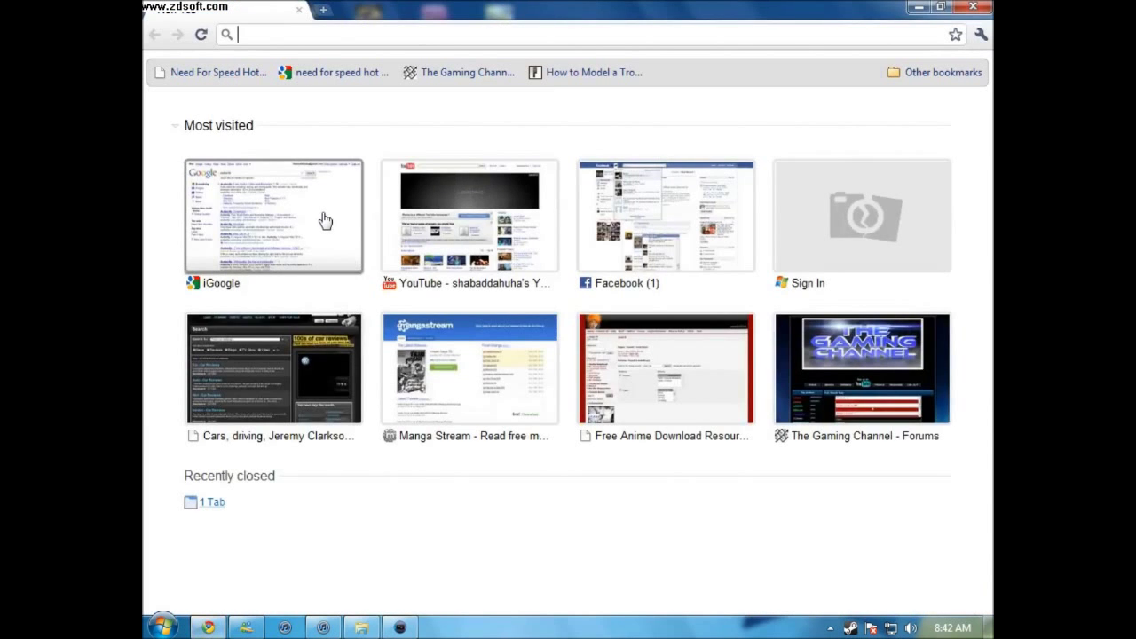
pyautogui.moveTo(325, 220)
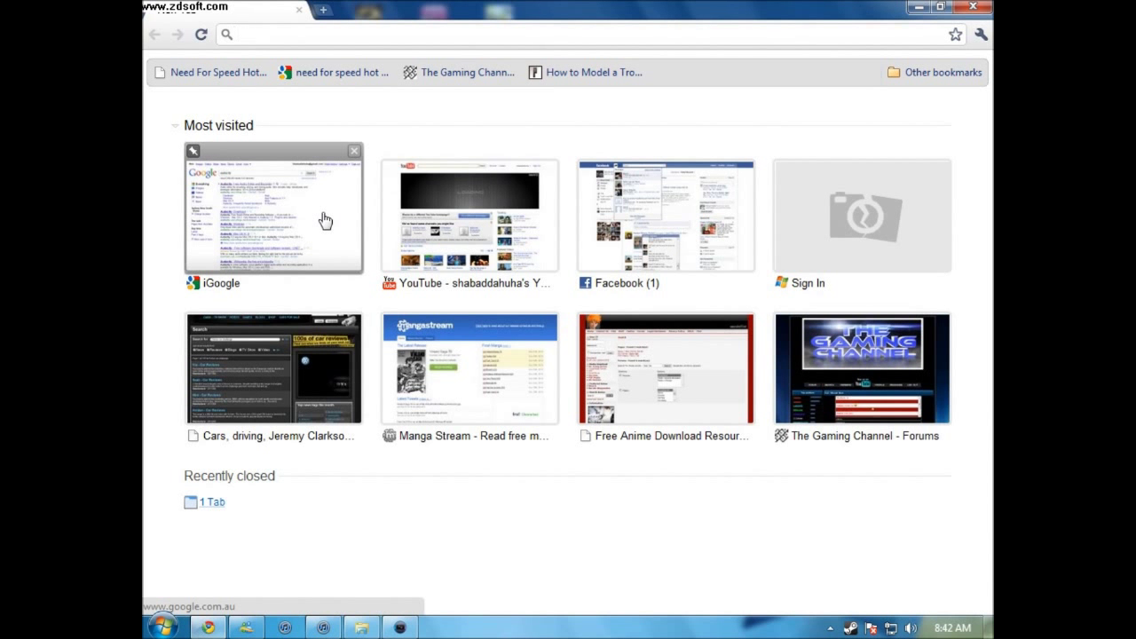
pyautogui.click(325, 220)
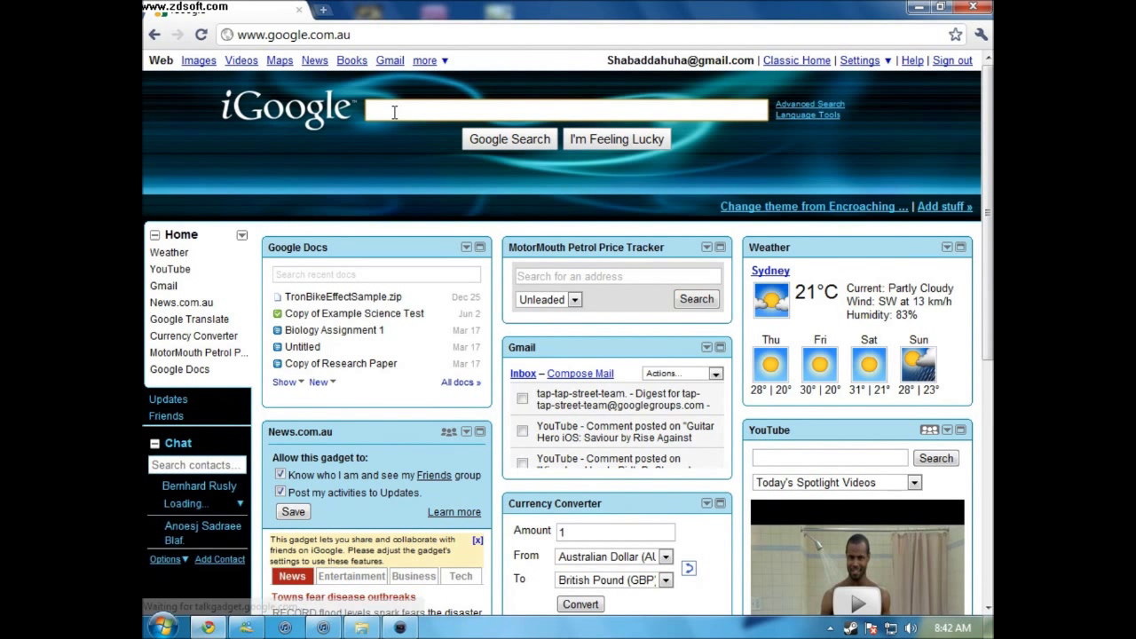
pyautogui.write('audacity')
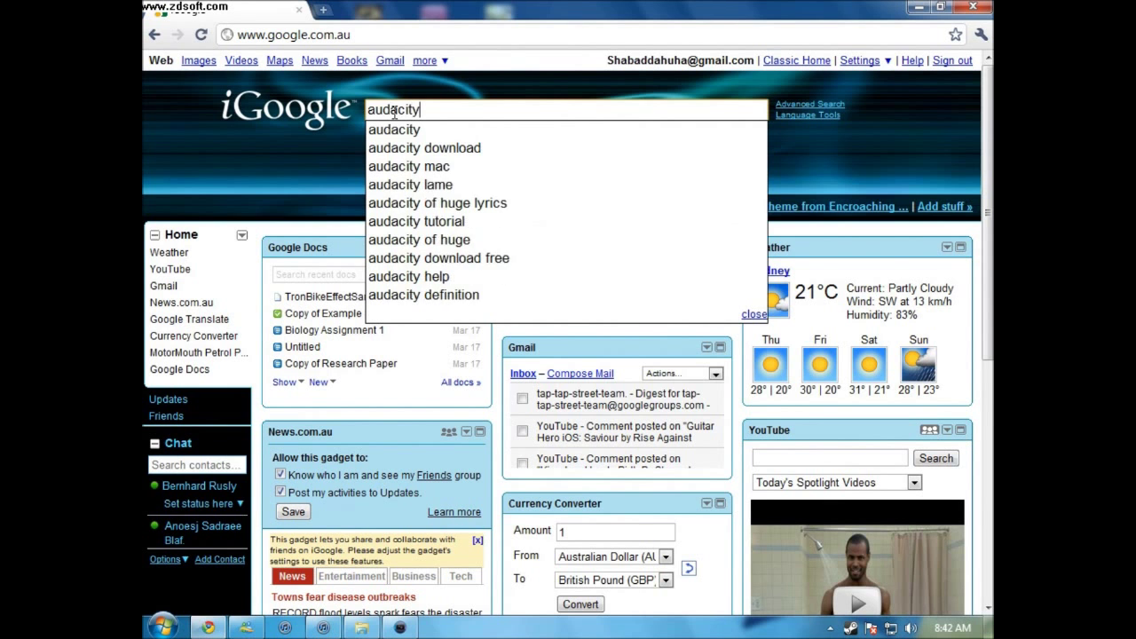
pyautogui.press('Return')
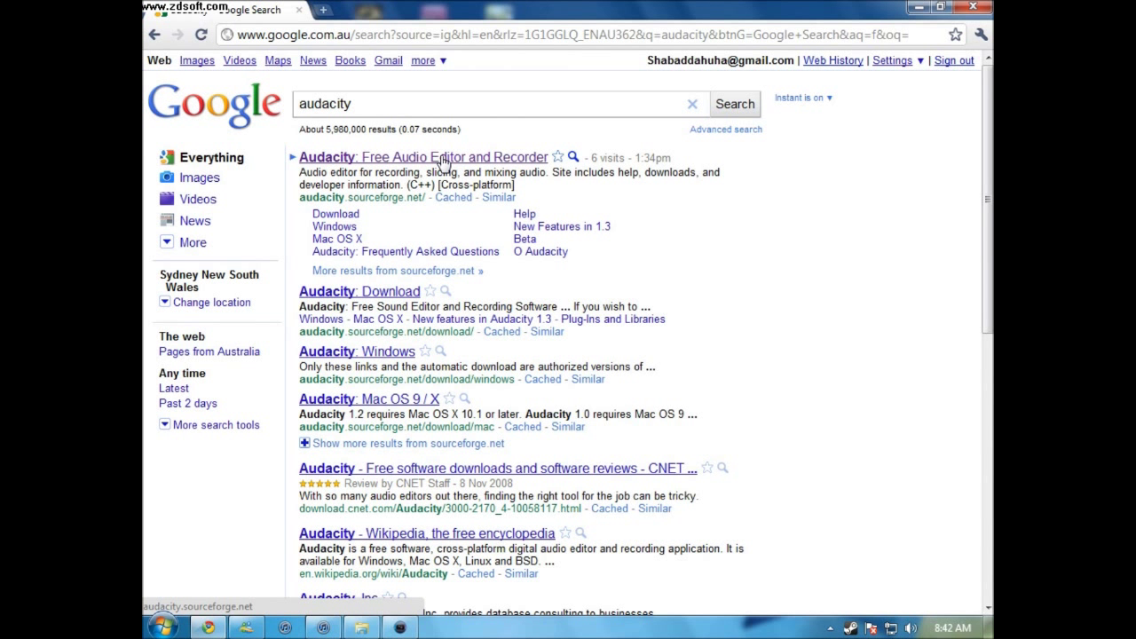
# Open the official Audacity homepage from the results and locate the Beta download box.
pyautogui.click(441, 159)
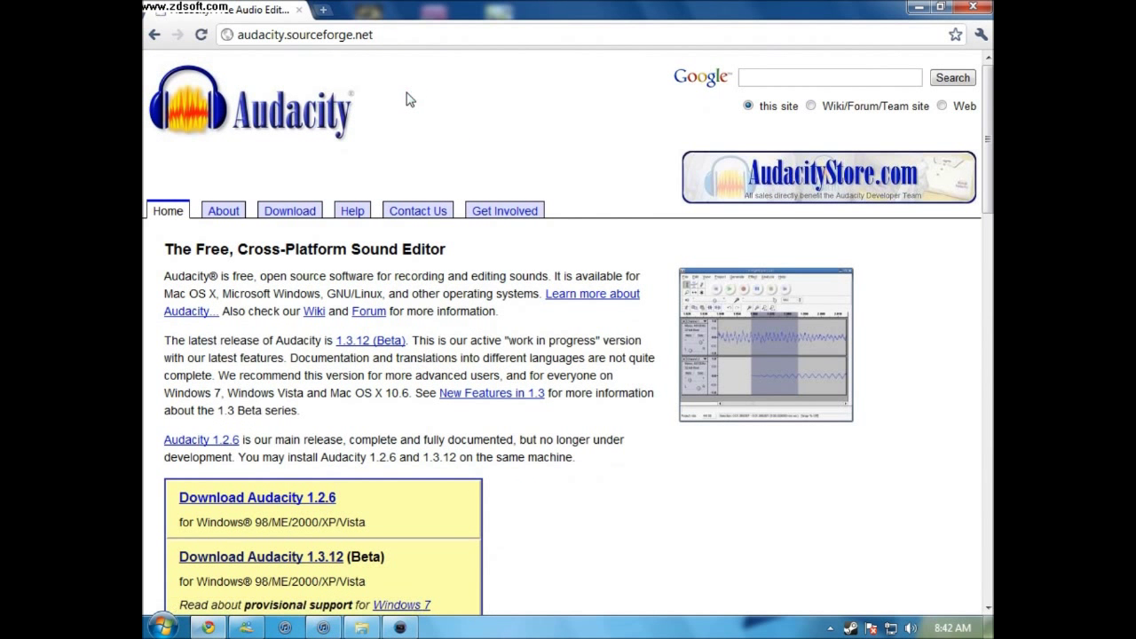
pyautogui.scroll(-2, 409, 100)
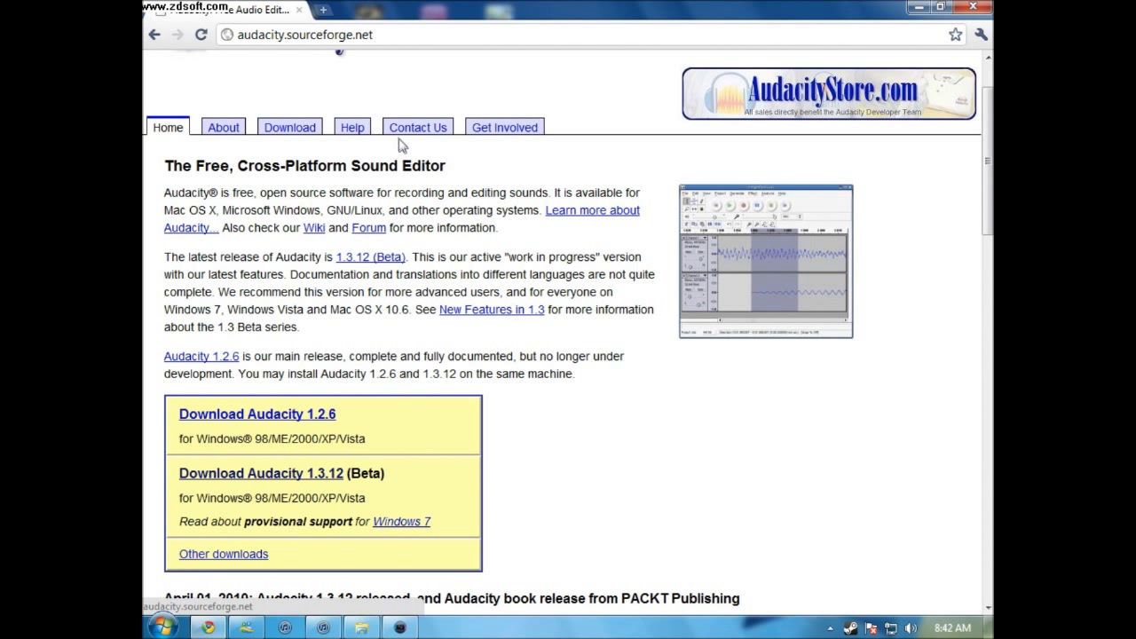
pyautogui.click(388, 33)
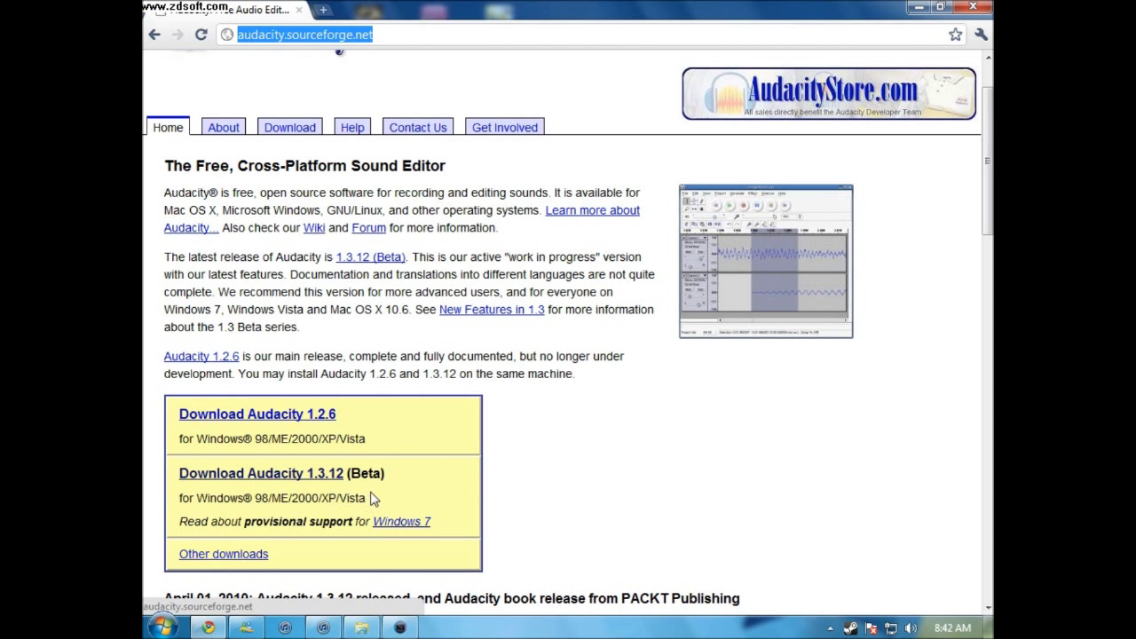
pyautogui.doubleClick(351, 473)
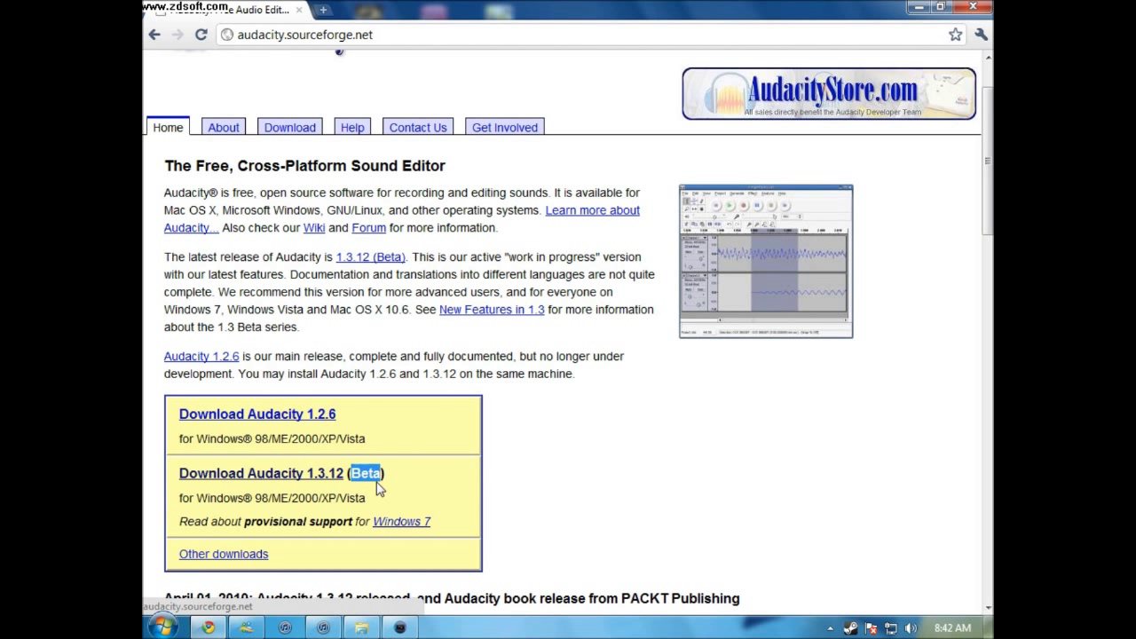
pyautogui.scroll(-2, 372, 485)
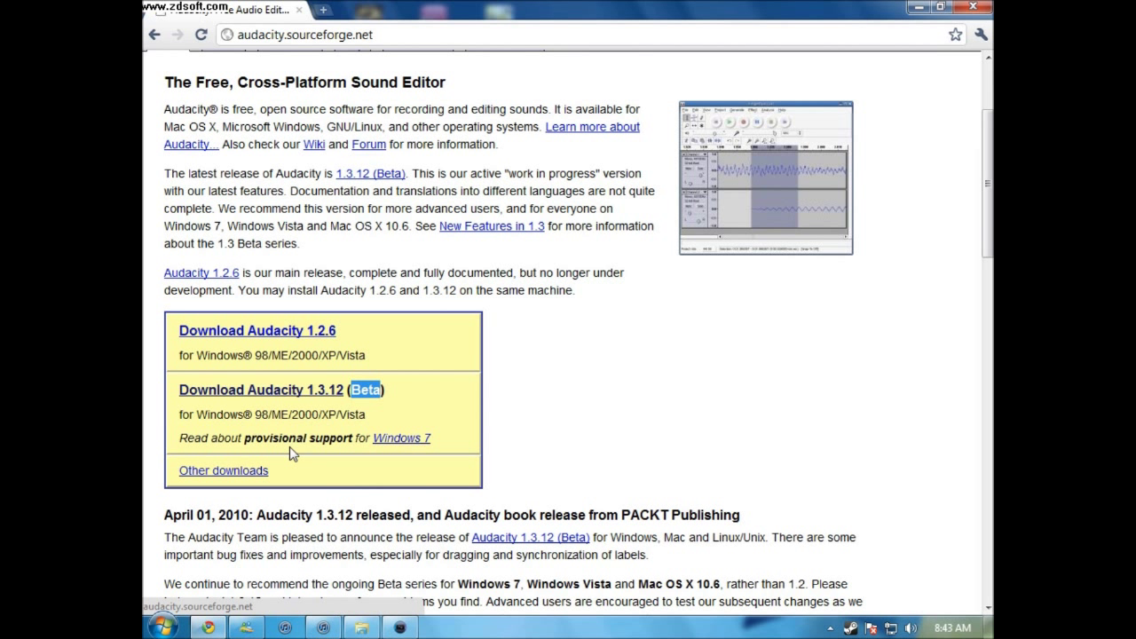
# Open the Audacity 1.3.12 beta download page, noting its supported Windows versions.
pyautogui.click(310, 391)
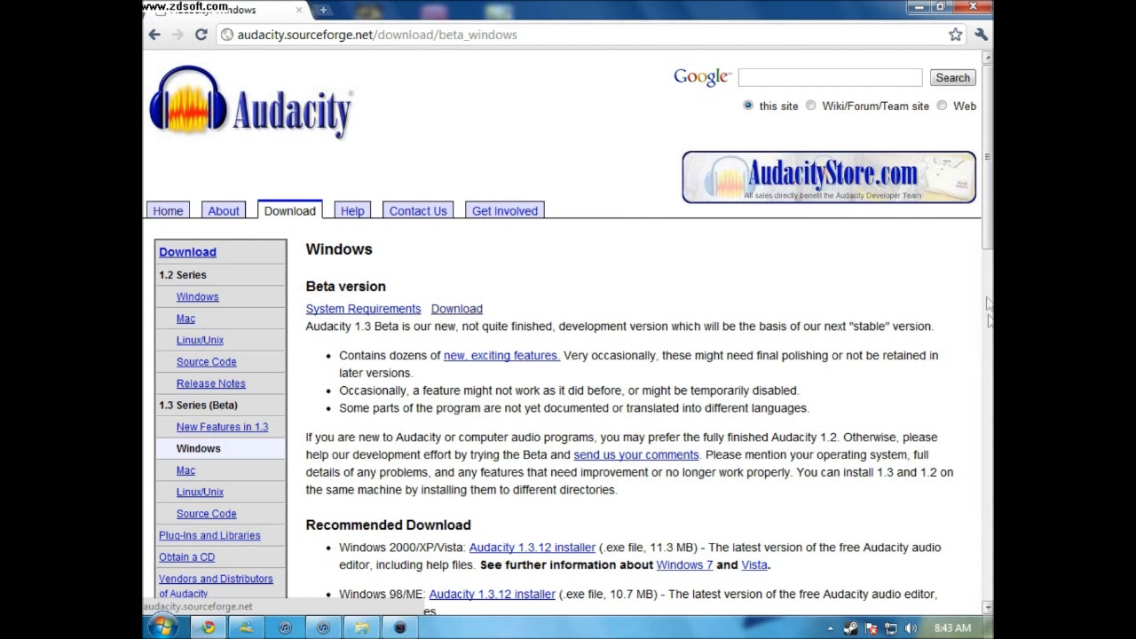
pyautogui.click(154, 34)
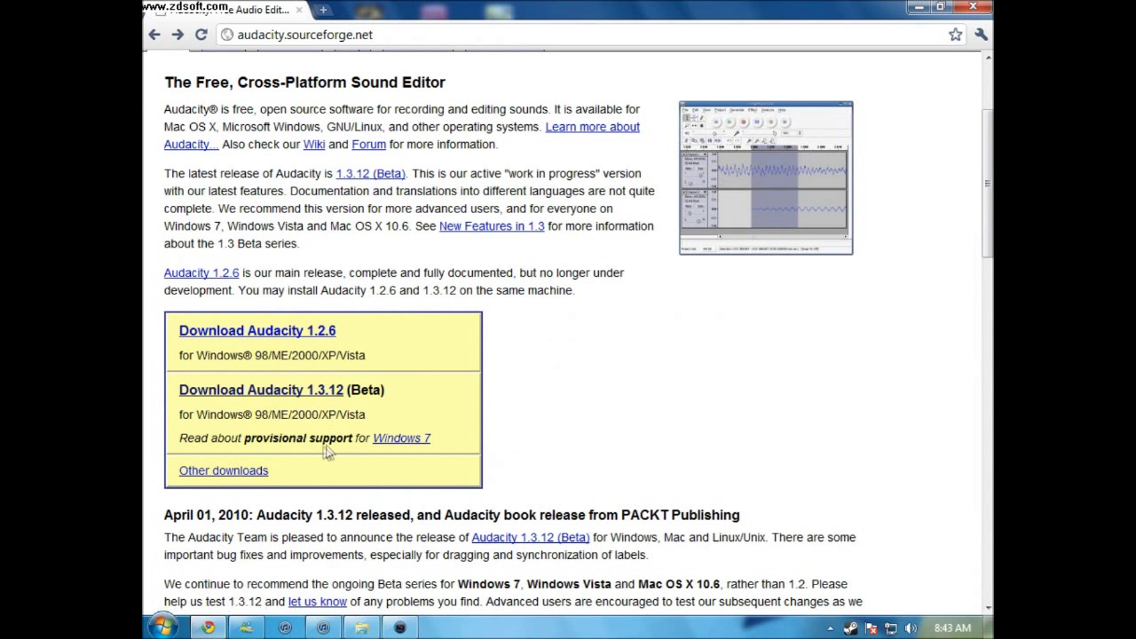
pyautogui.moveTo(260, 415); pyautogui.dragTo(390, 427)
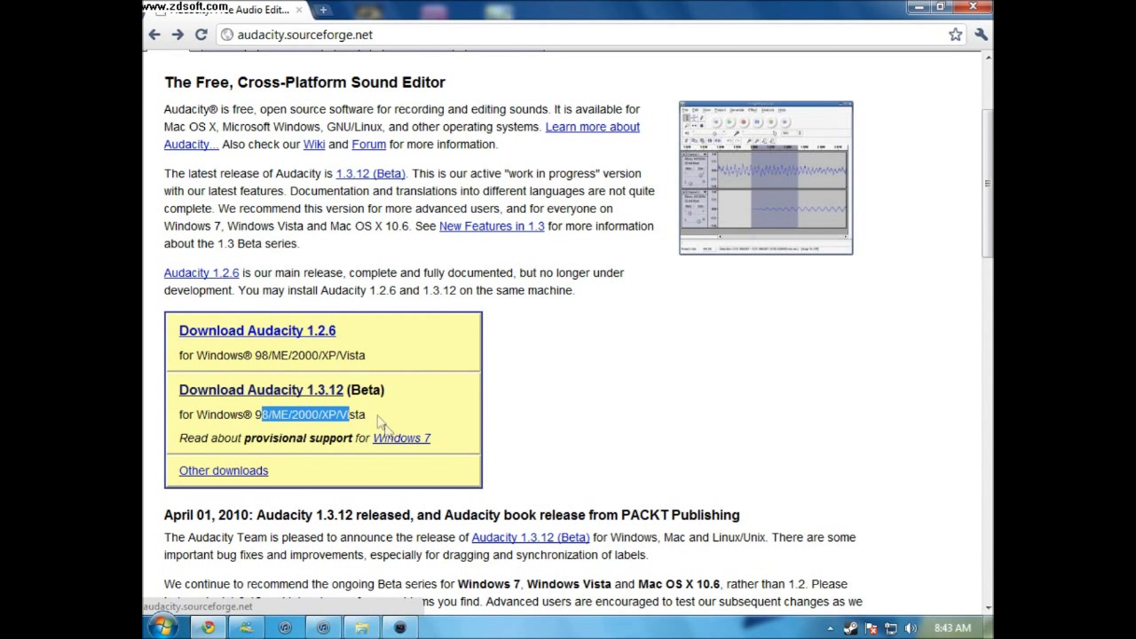
pyautogui.click(277, 390)
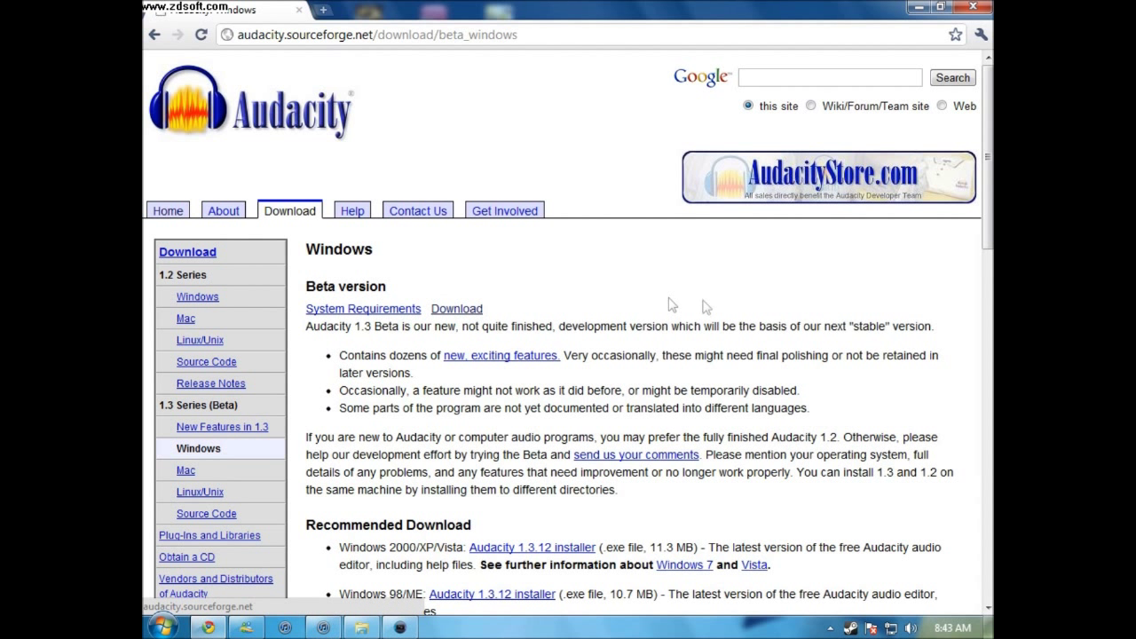
# Jump to Recommended Download, start the 1.3.12 installer download, then discard it.
pyautogui.click(470, 310)
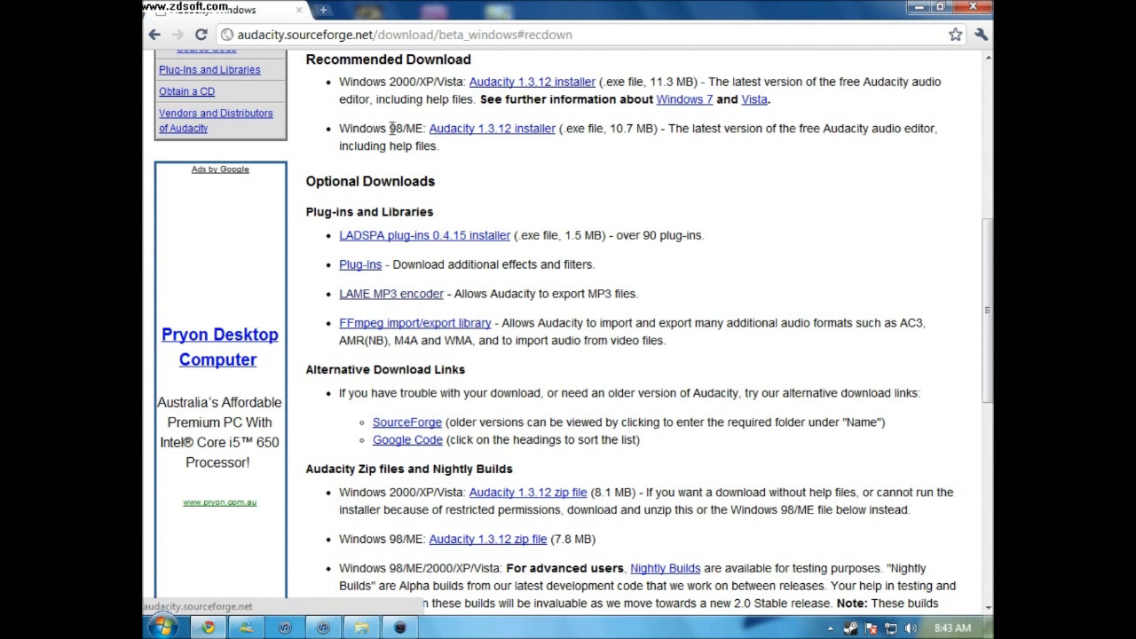
pyautogui.moveTo(390, 128); pyautogui.dragTo(424, 129)
pyautogui.moveTo(390, 81); pyautogui.dragTo(455, 79)
pyautogui.click(563, 81)
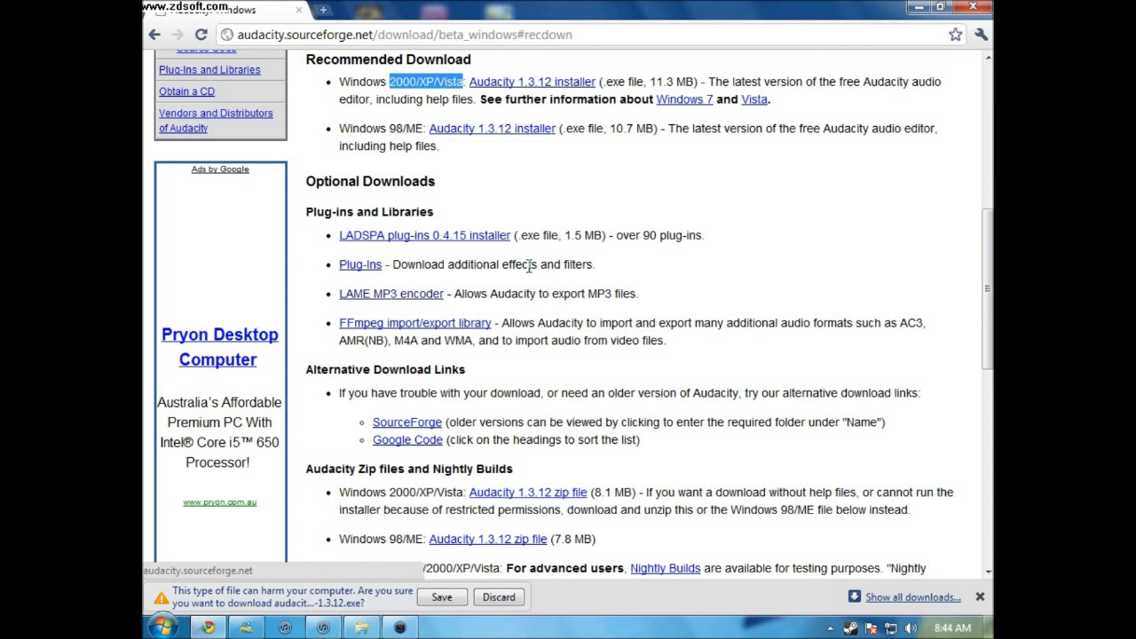
pyautogui.click(498, 598)
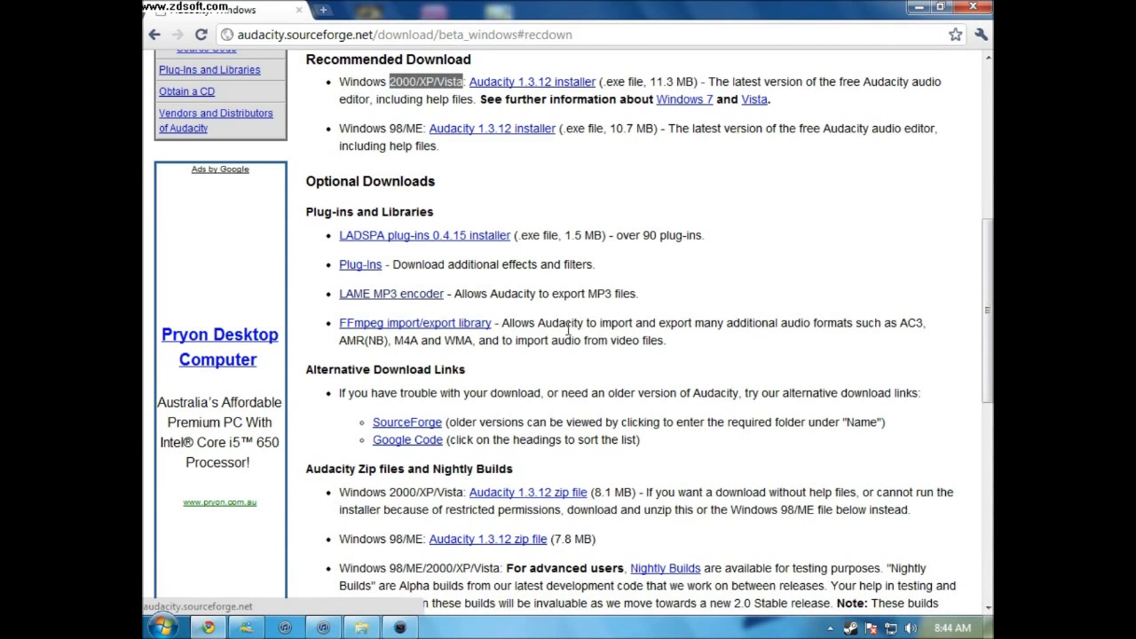
# Highlight the note that LAME enables MP3 export and open its install instructions.
pyautogui.scroll(1, 545, 317)
pyautogui.scroll(-1, 549, 318)
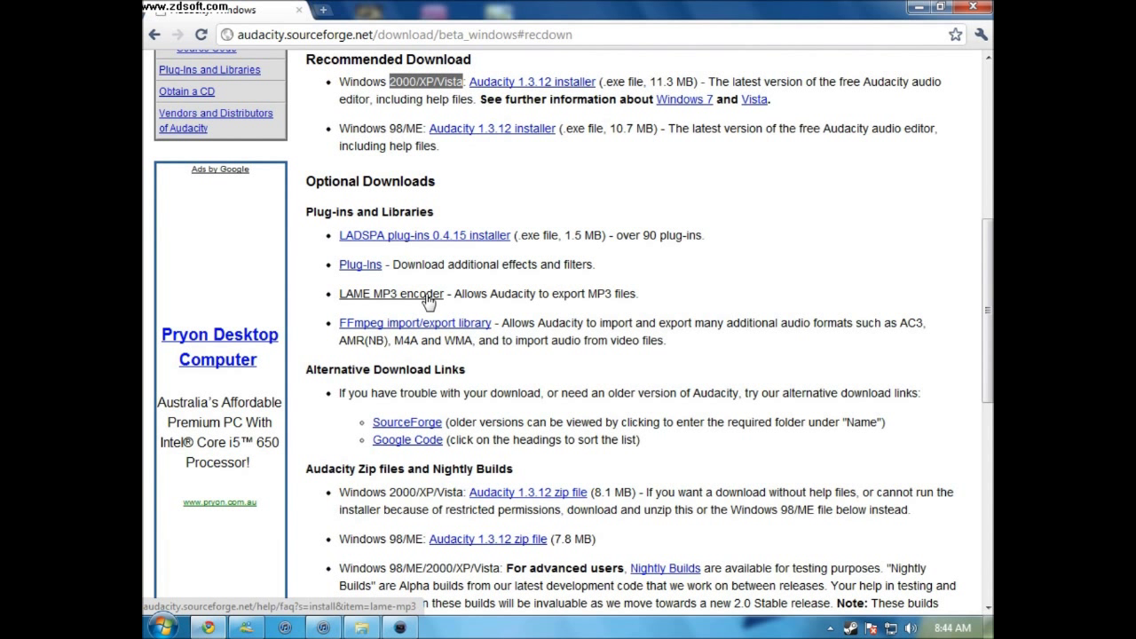
pyautogui.moveTo(530, 294); pyautogui.dragTo(635, 290)
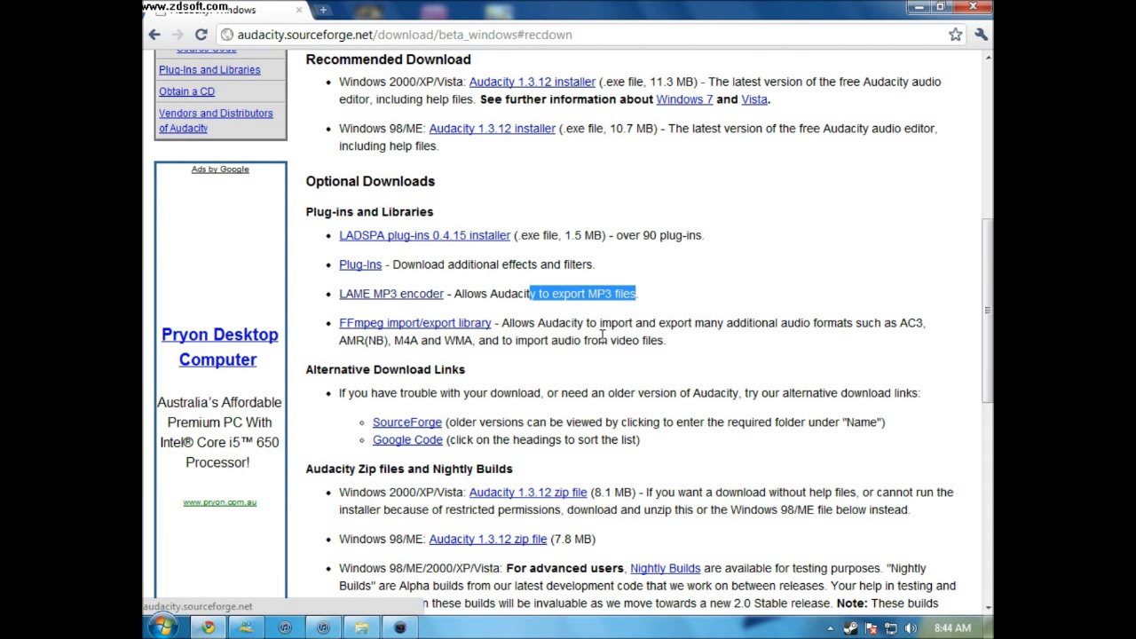
pyautogui.click(593, 293)
pyautogui.moveTo(588, 293); pyautogui.dragTo(624, 292)
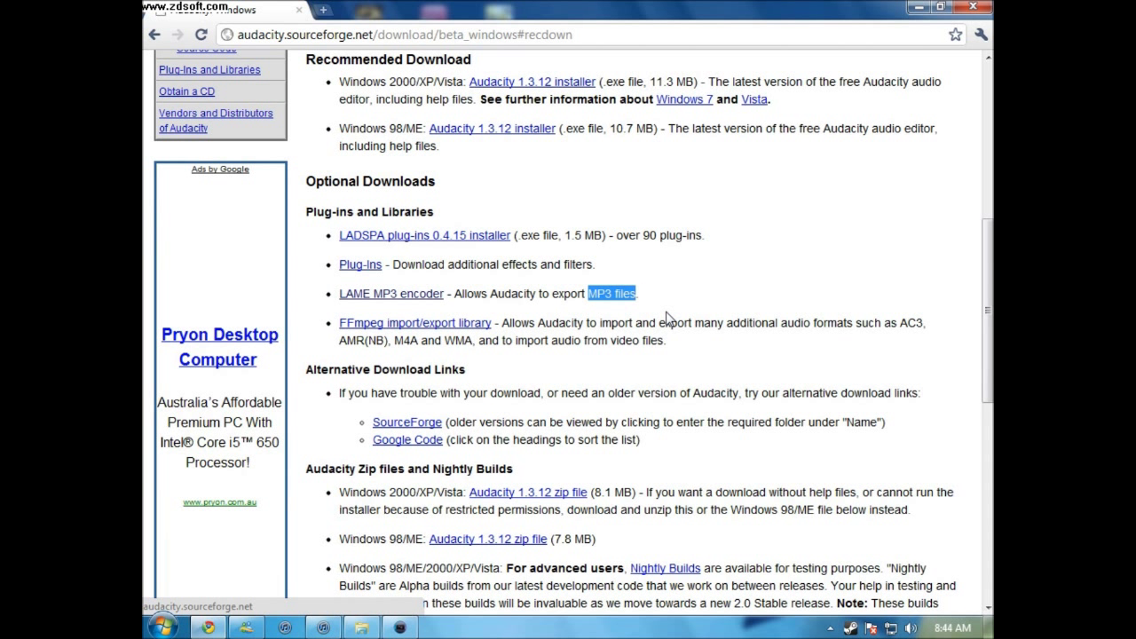
pyautogui.click(381, 294)
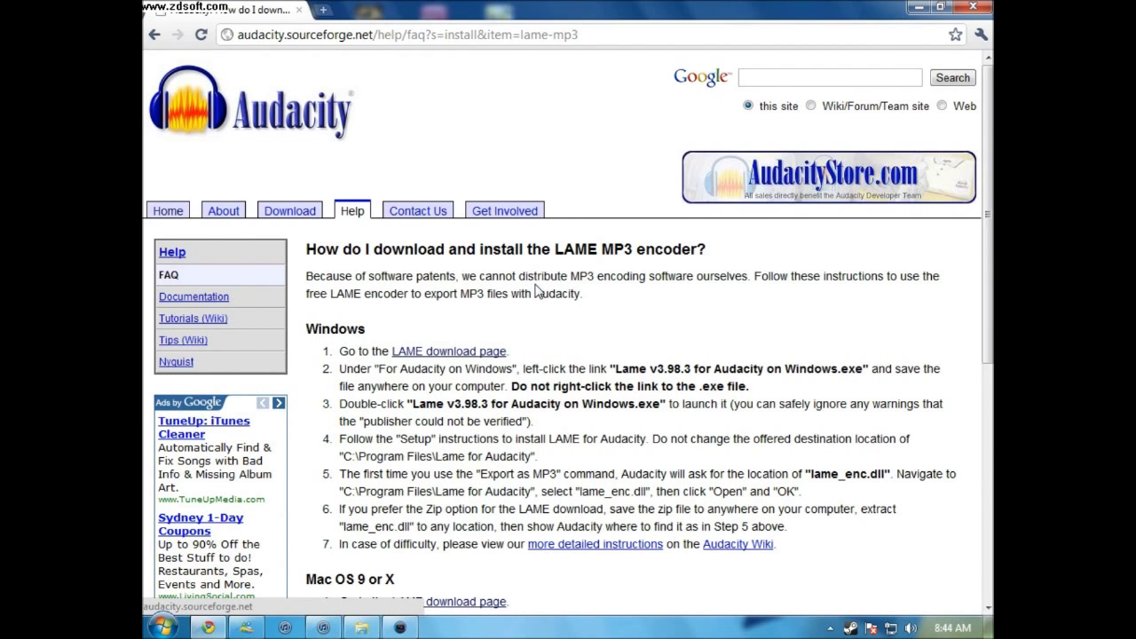
# Follow the LAME download page link and scroll to Lame_v3.98.3_for_Audacity_on_Windows.exe.
pyautogui.scroll(-1, 537, 286)
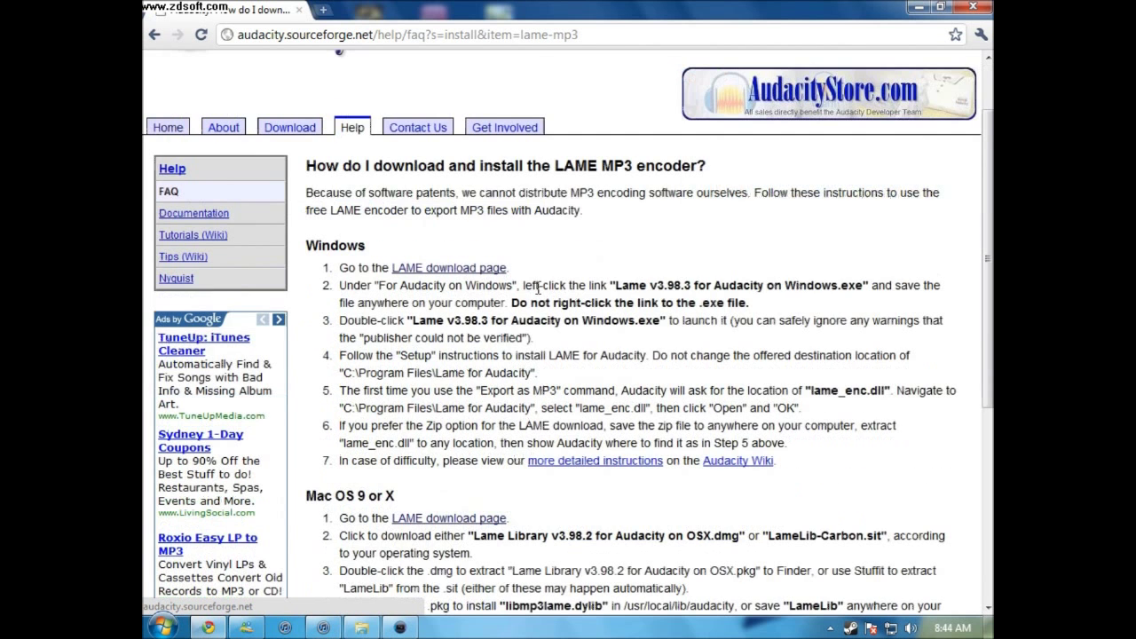
pyautogui.scroll(1, 538, 289)
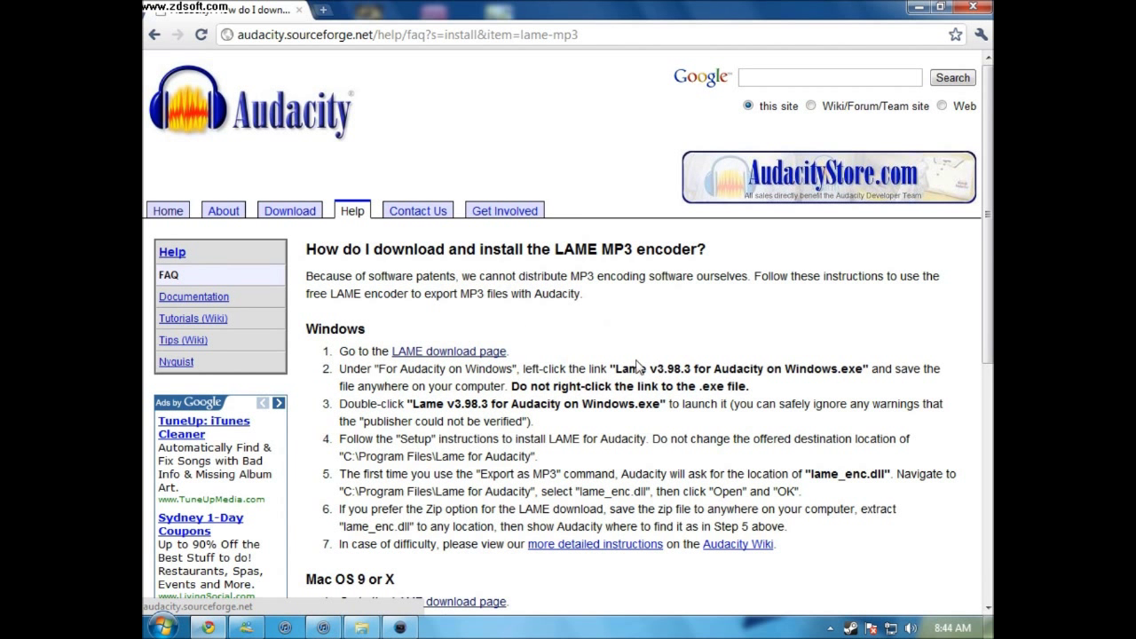
pyautogui.click(488, 351)
pyautogui.scroll(-3, 685, 380)
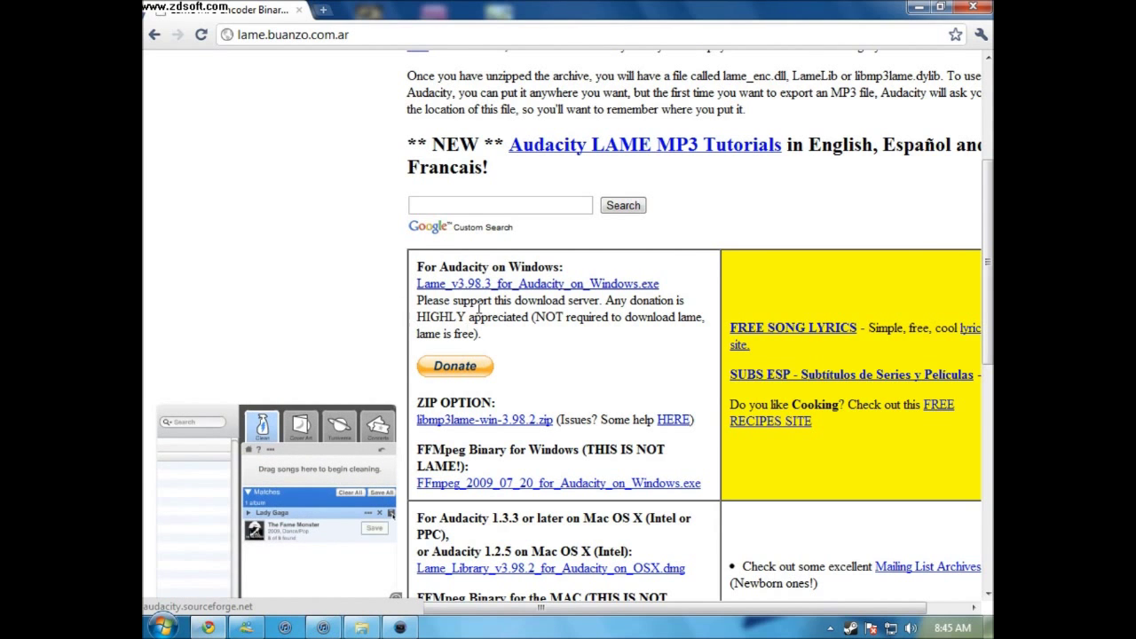
pyautogui.scroll(3, 674, 235)
pyautogui.scroll(-3, 676, 248)
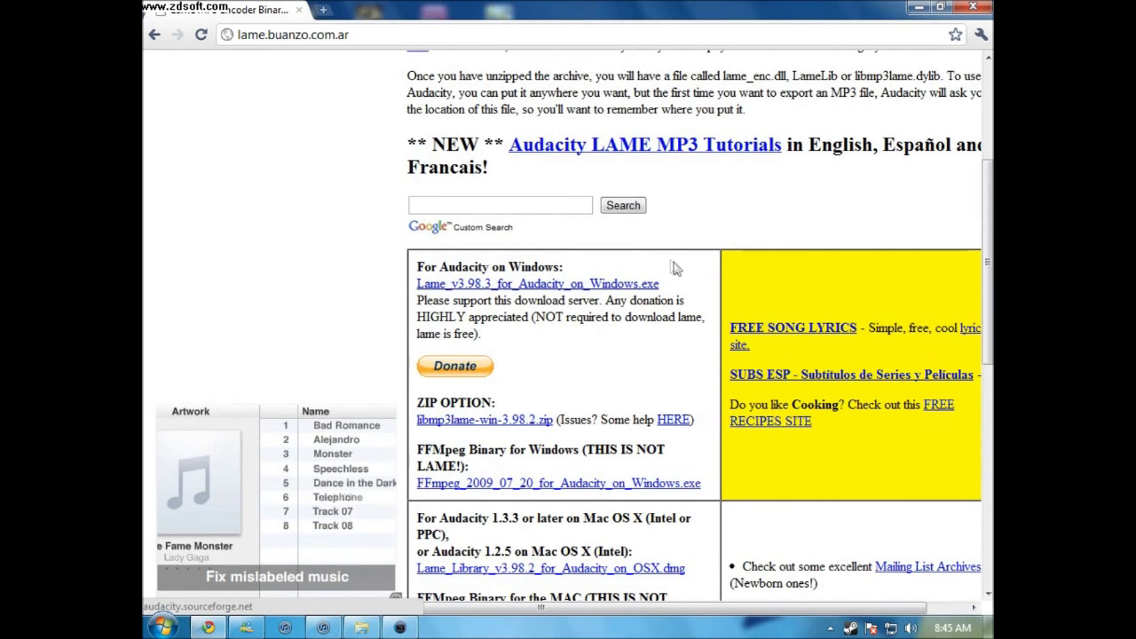
pyautogui.scroll(-2, 674, 275)
pyautogui.scroll(3, 672, 282)
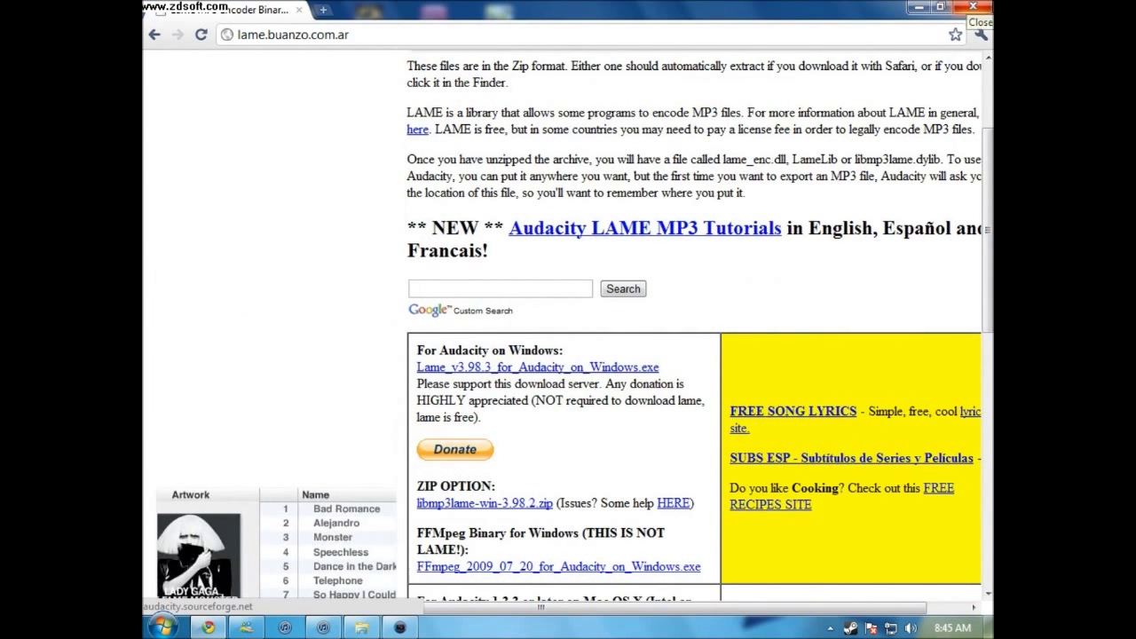
# Close the browser and launch Audacity 1.3 Beta from the Start menu's program list.
pyautogui.click(983, 6)
pyautogui.click(163, 626)
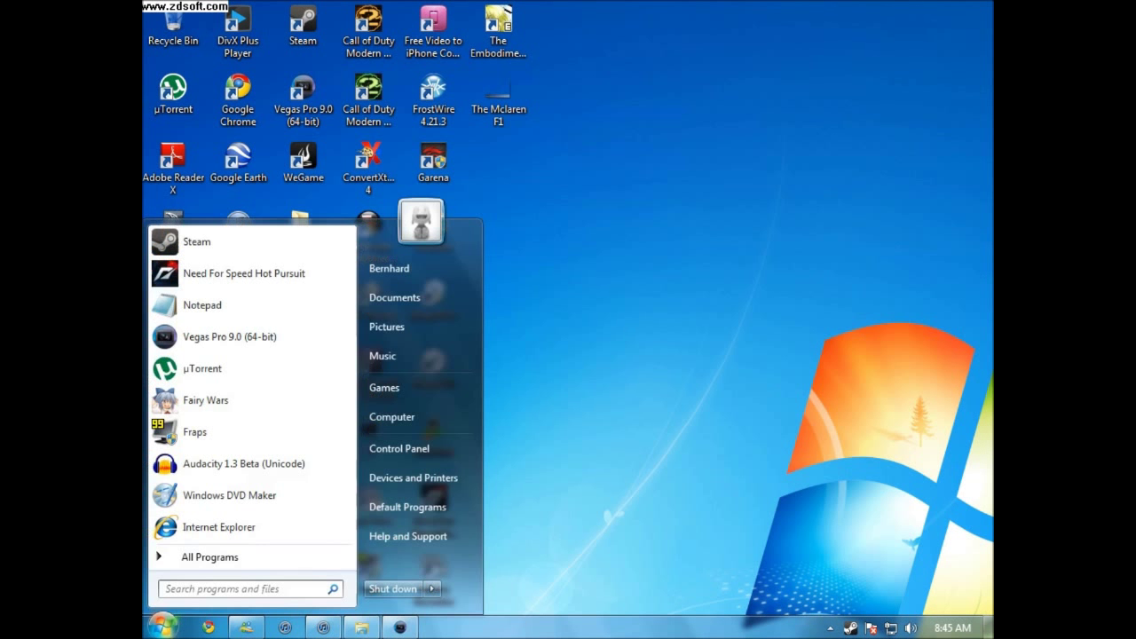
pyautogui.click(192, 555)
pyautogui.scroll(-2, 266, 364)
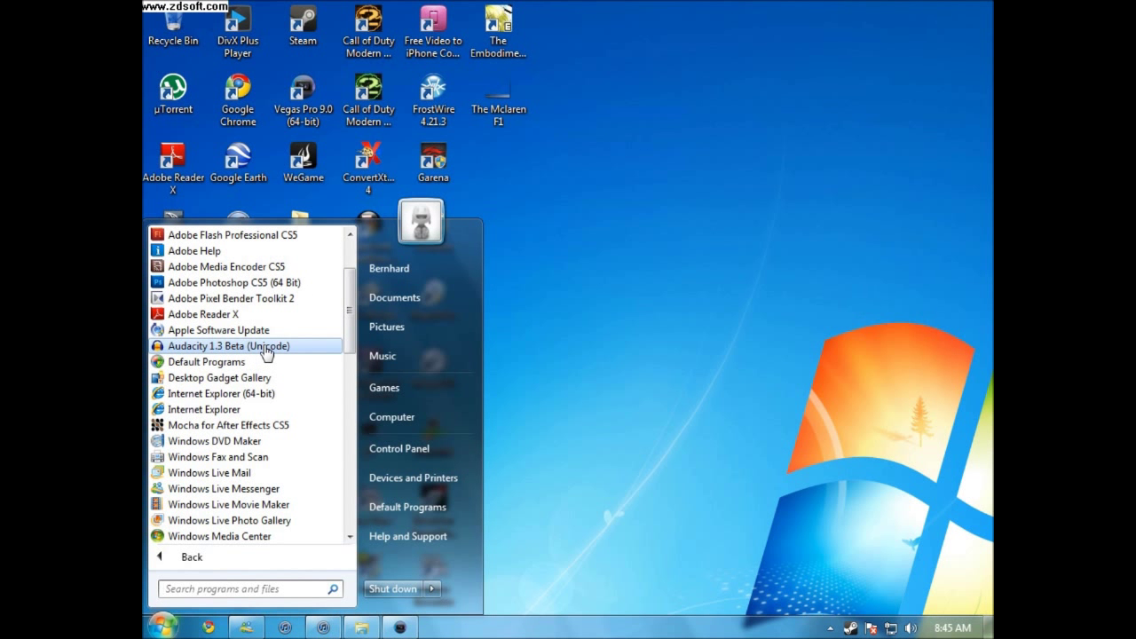
pyautogui.click(267, 352)
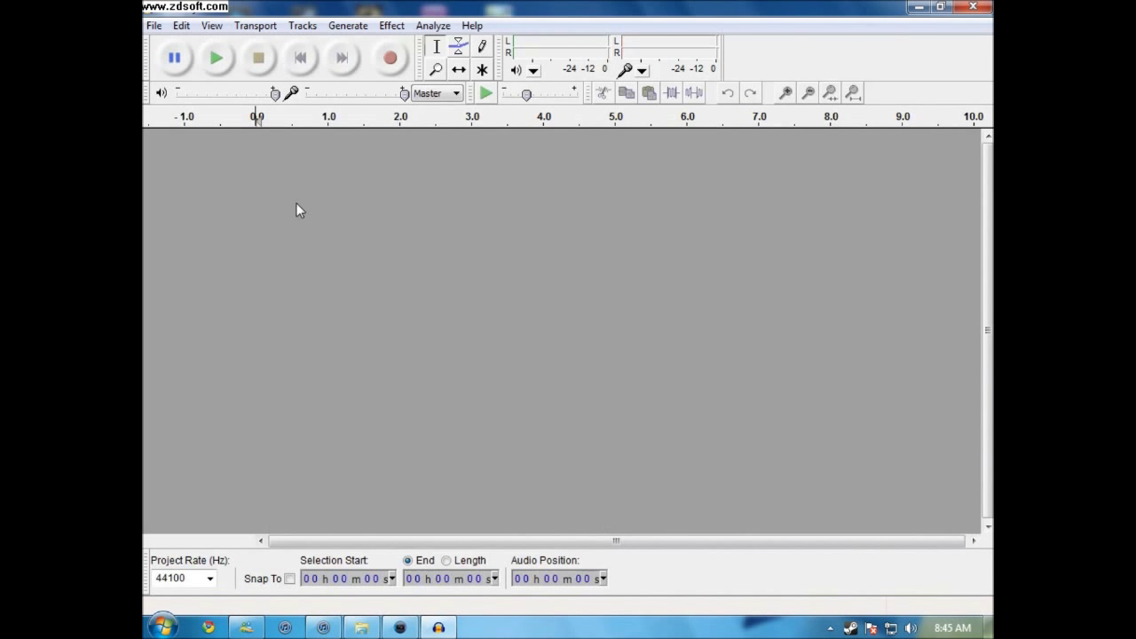
# Glance through the View menu, then open the Edit menu.
pyautogui.click(211, 26)
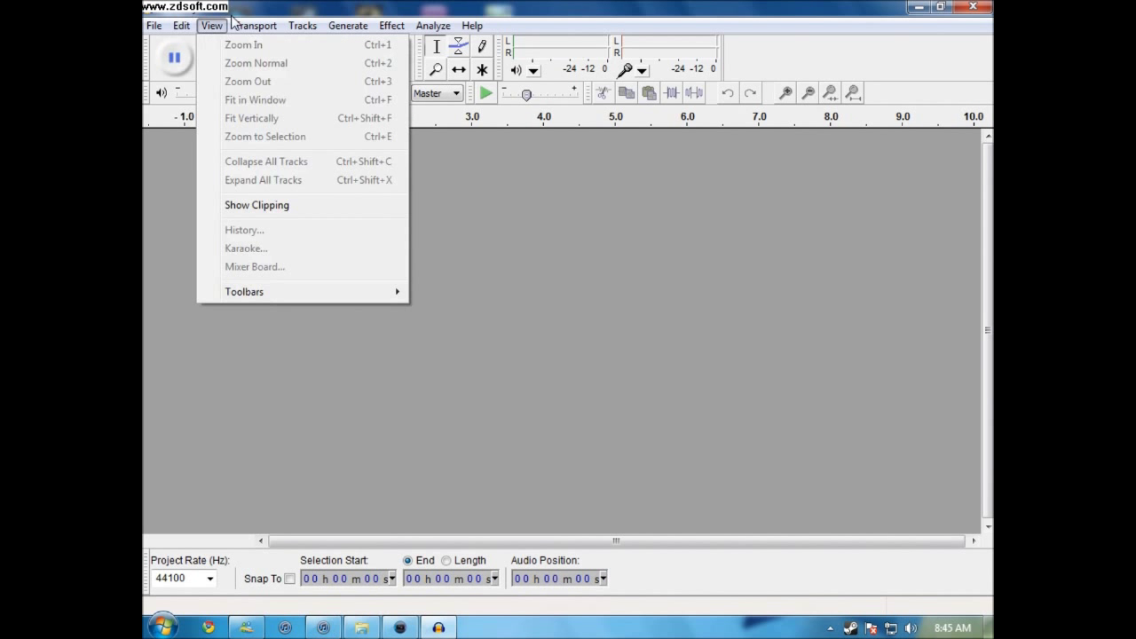
pyautogui.click(709, 146)
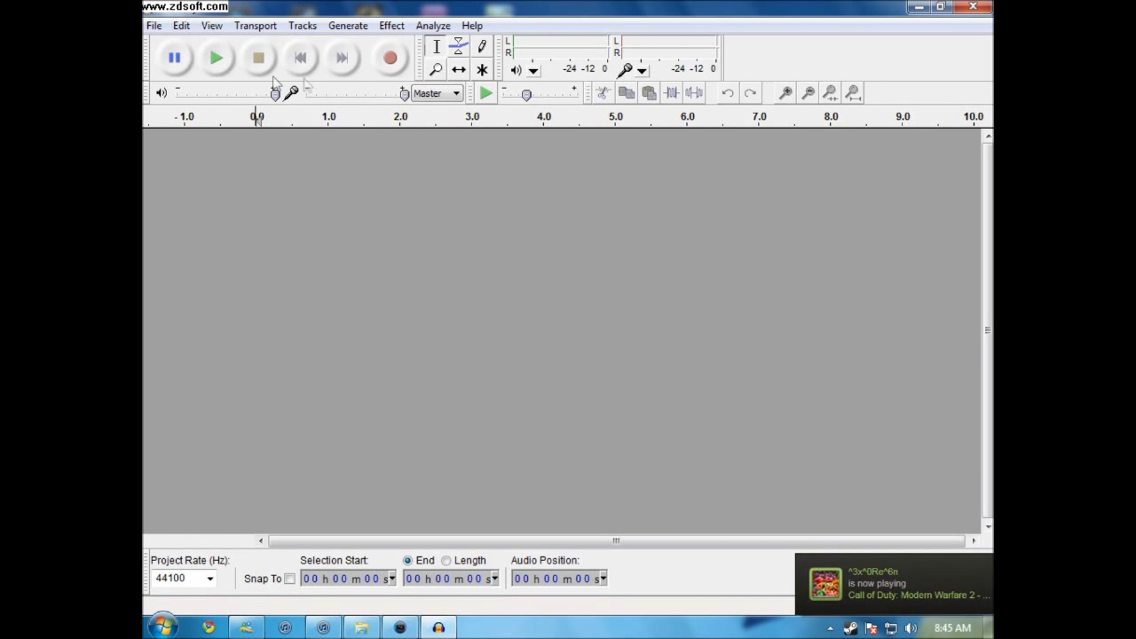
pyautogui.click(182, 26)
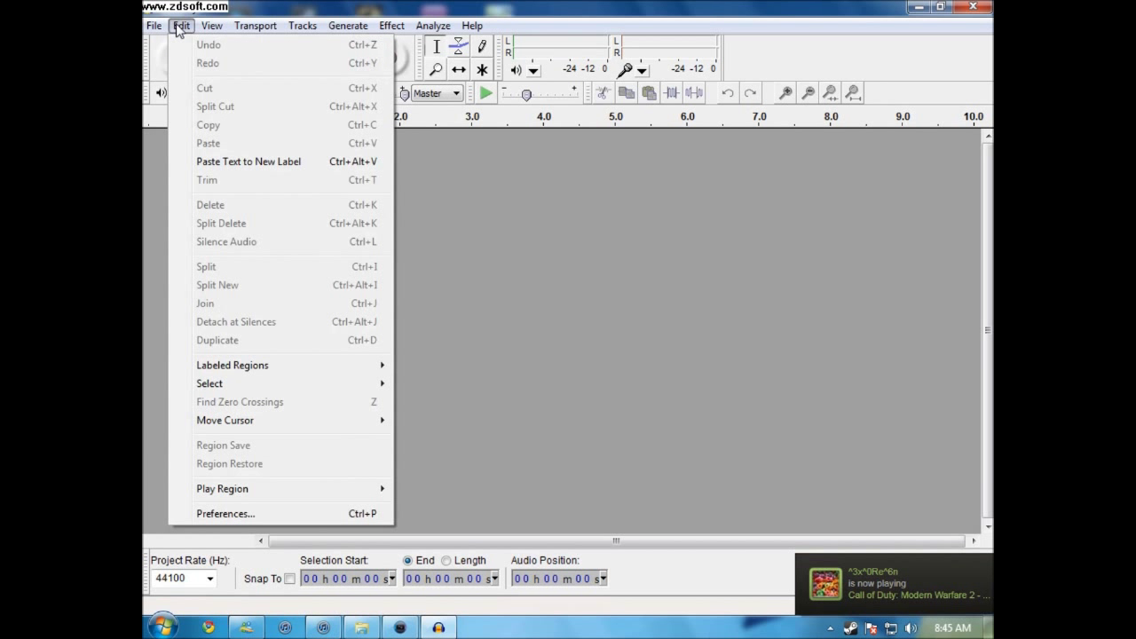
# Open Audacity's Preferences, then the Windows Control Panel.
pyautogui.click(225, 514)
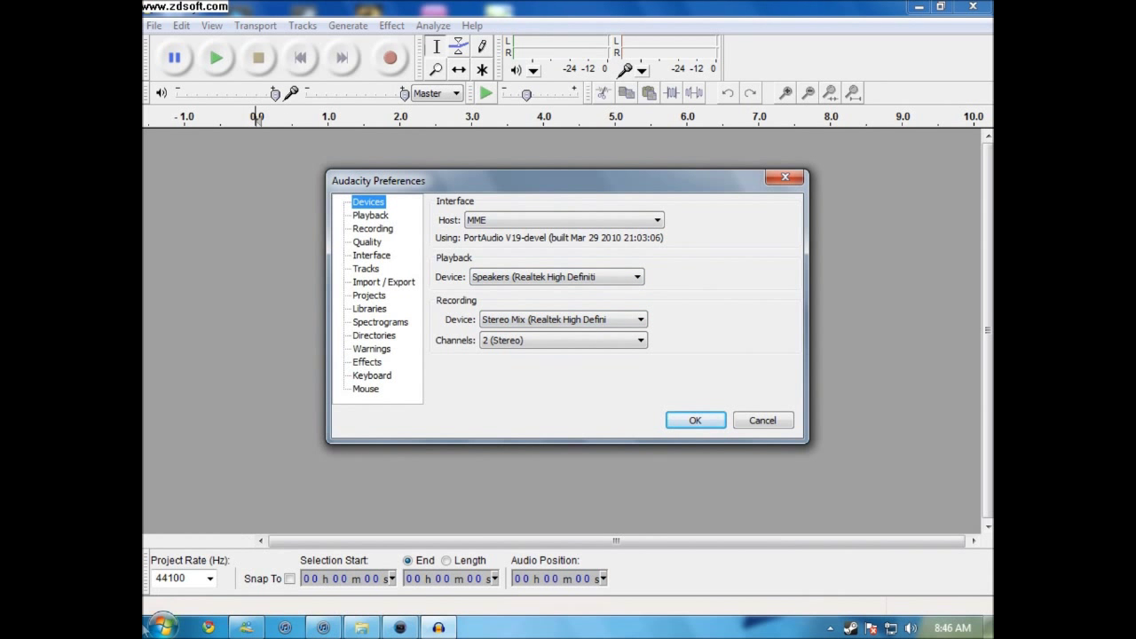
pyautogui.click(163, 628)
pyautogui.click(401, 448)
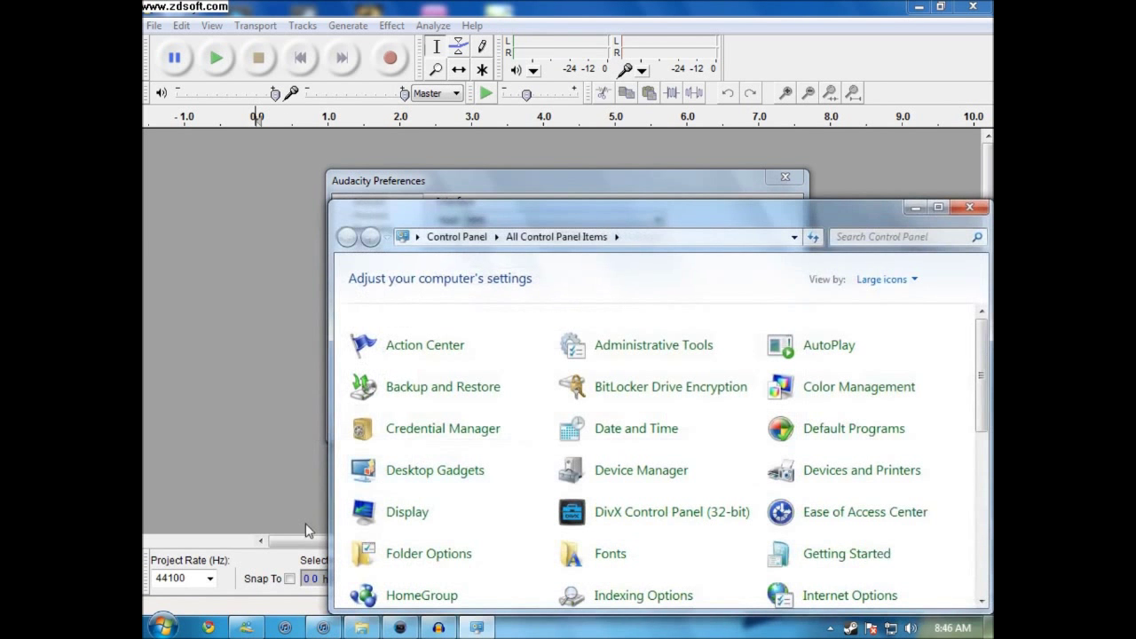
pyautogui.click(163, 627)
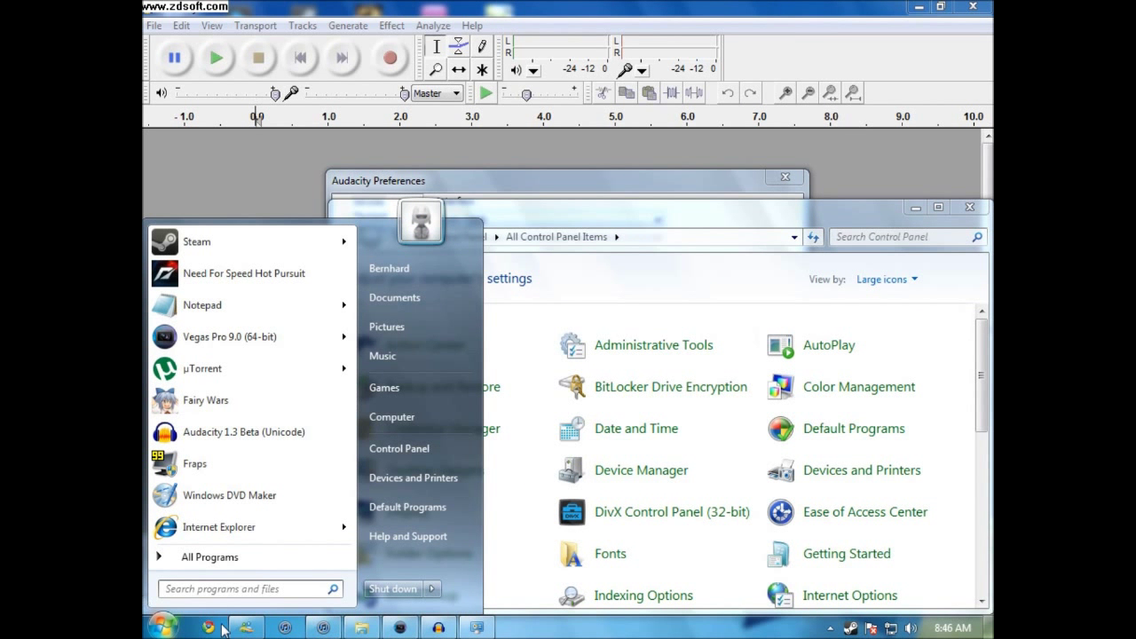
# Maximize the Control Panel and open Sound from All Control Panel Items.
pyautogui.doubleClick(551, 211)
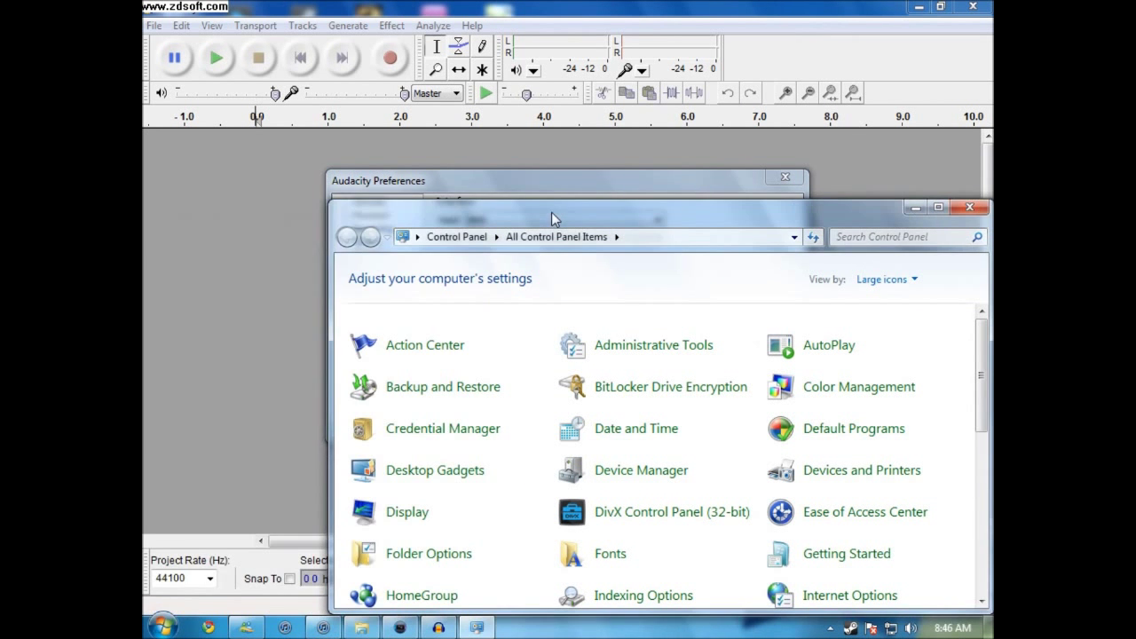
pyautogui.scroll(-2, 477, 375)
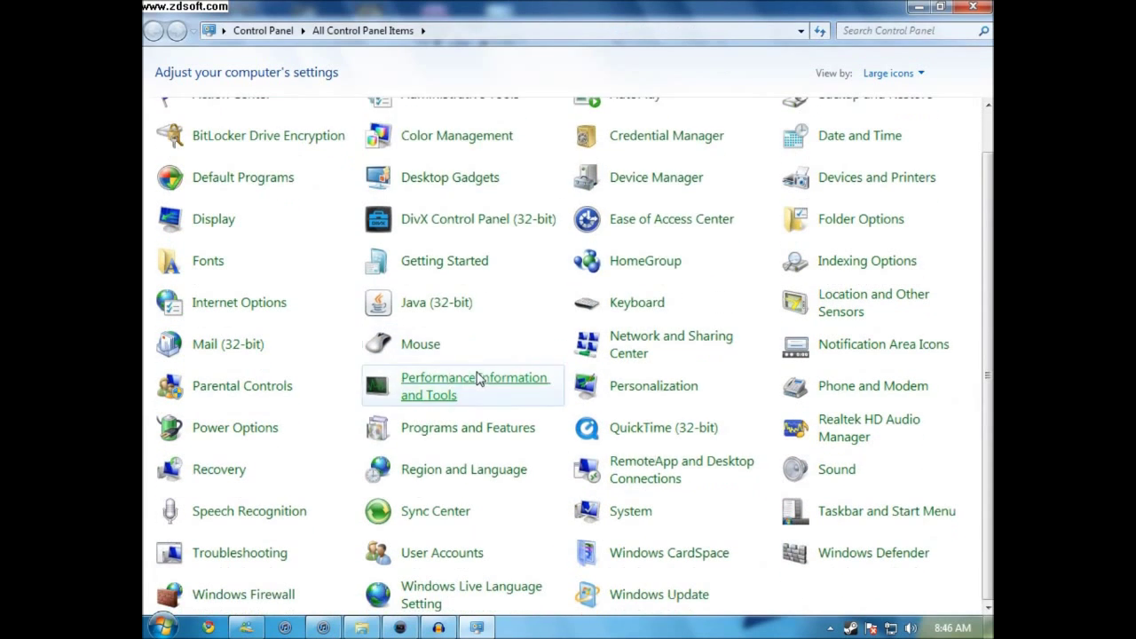
pyautogui.click(478, 373)
pyautogui.click(739, 108)
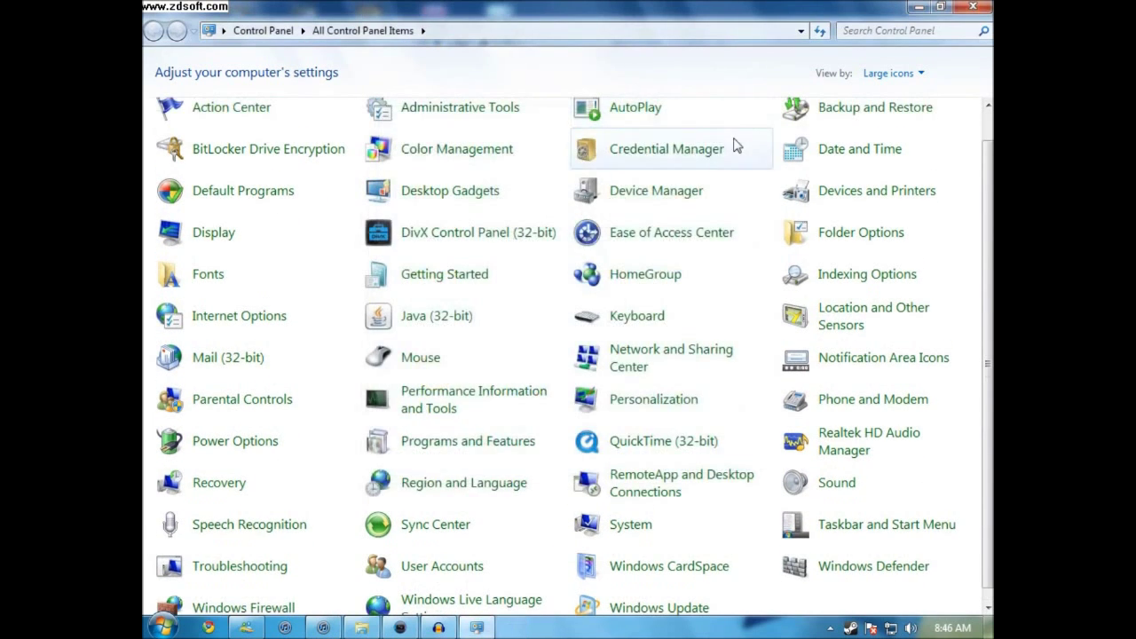
pyautogui.scroll(-1, 648, 324)
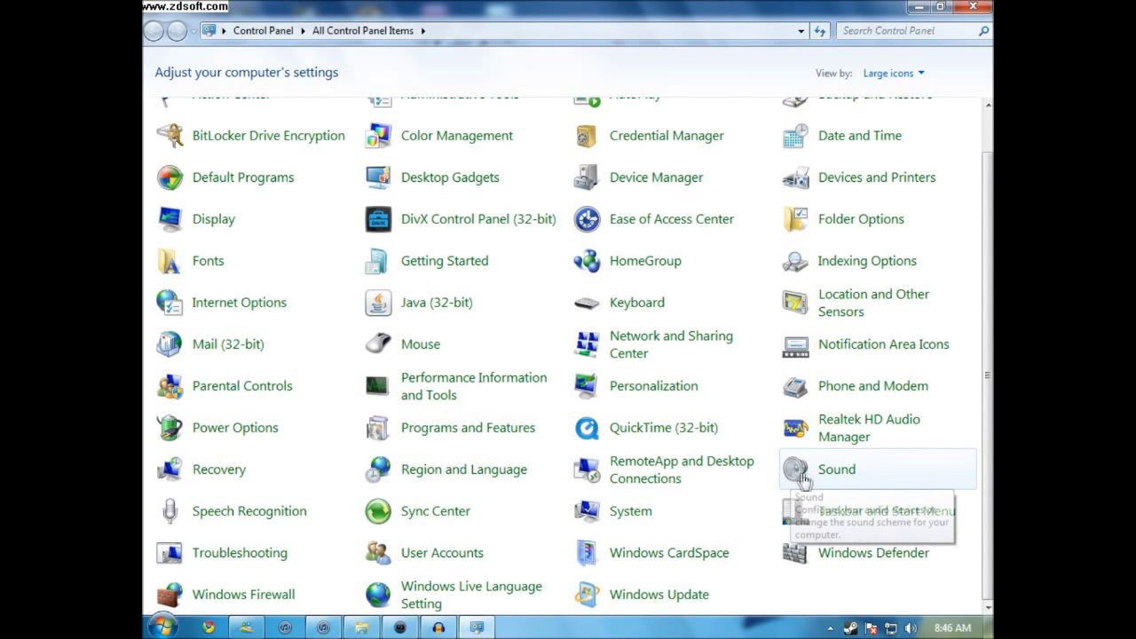
pyautogui.click(803, 473)
# Check the playback list's display options, then switch to the Recording devices tab.
pyautogui.rightClick(413, 381)
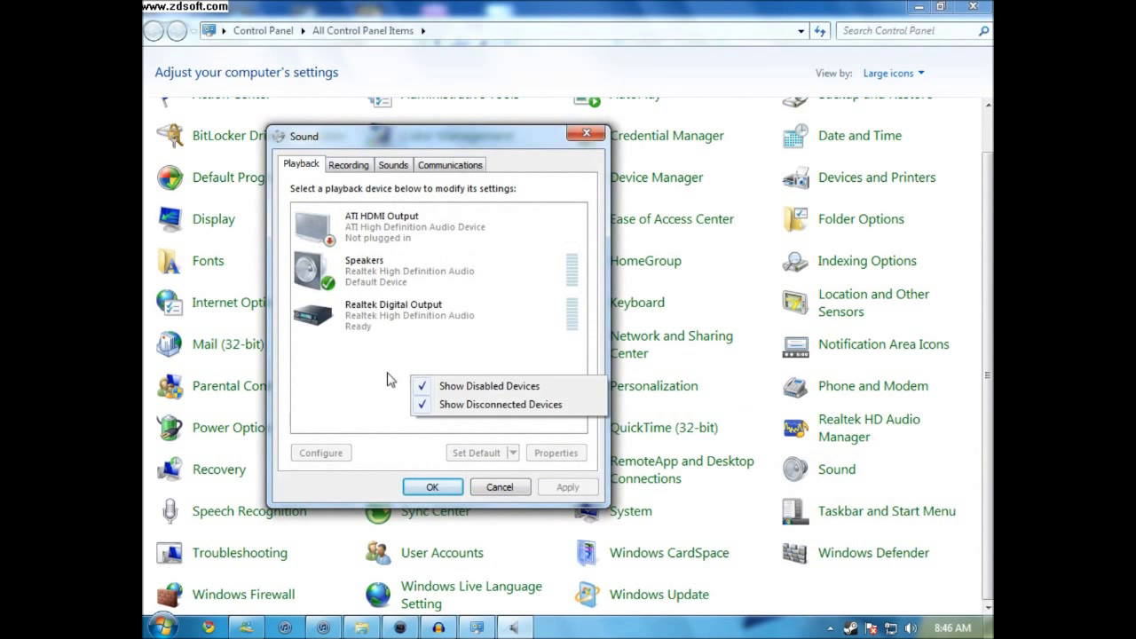
pyautogui.rightClick(355, 374)
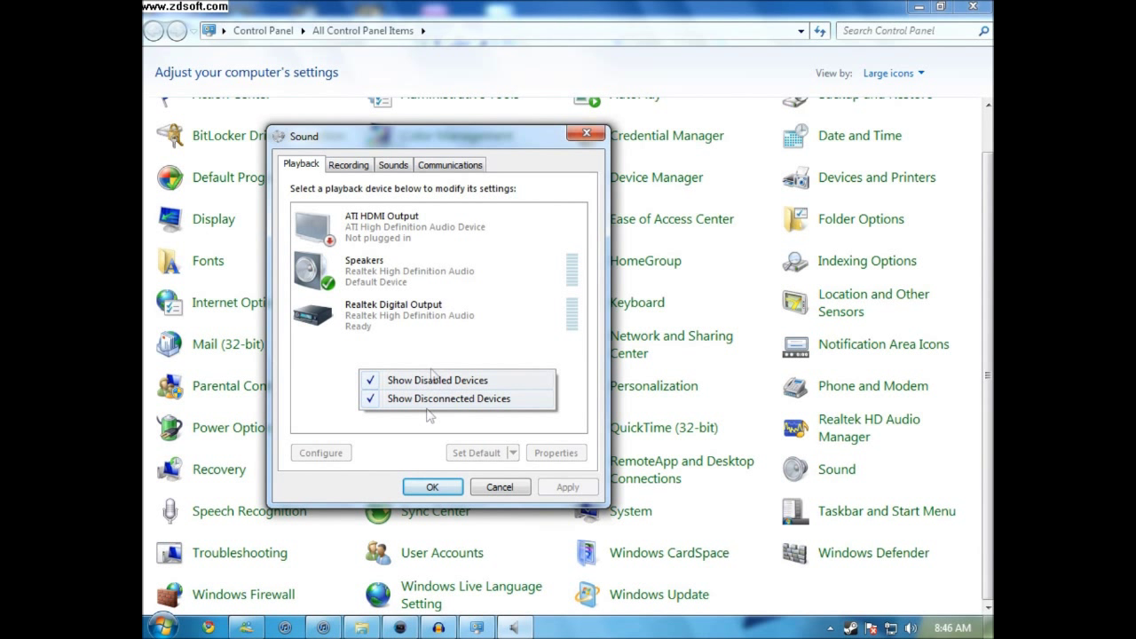
pyautogui.click(346, 165)
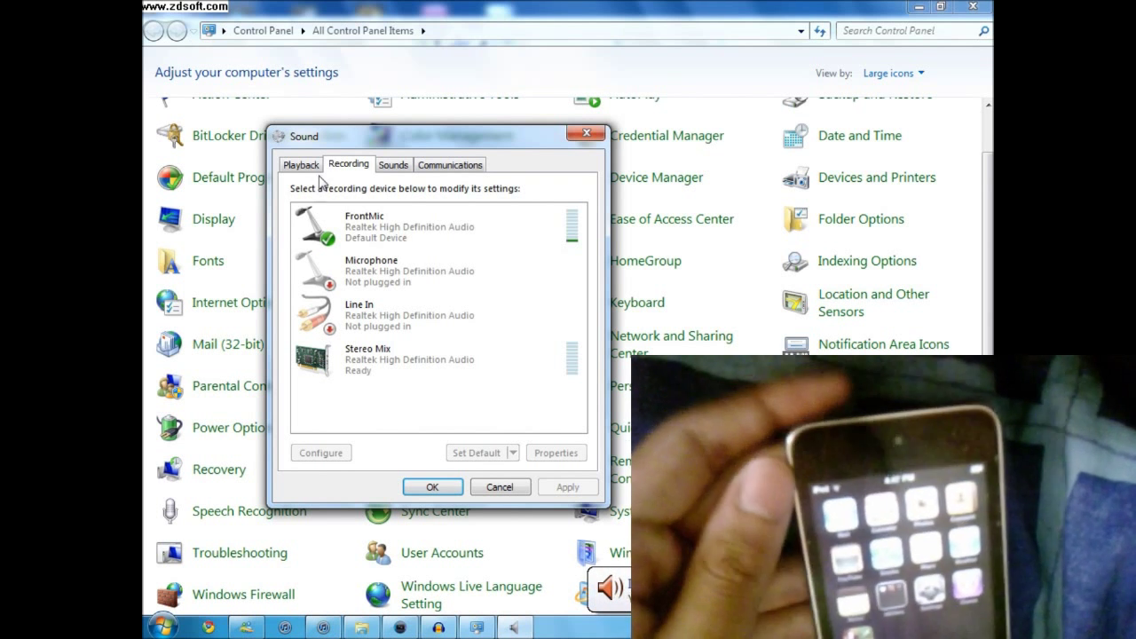
# Inspect FrontMic's properties (level 100, boost 0.0 dB), then close both dialogs with OK.
pyautogui.click(401, 232)
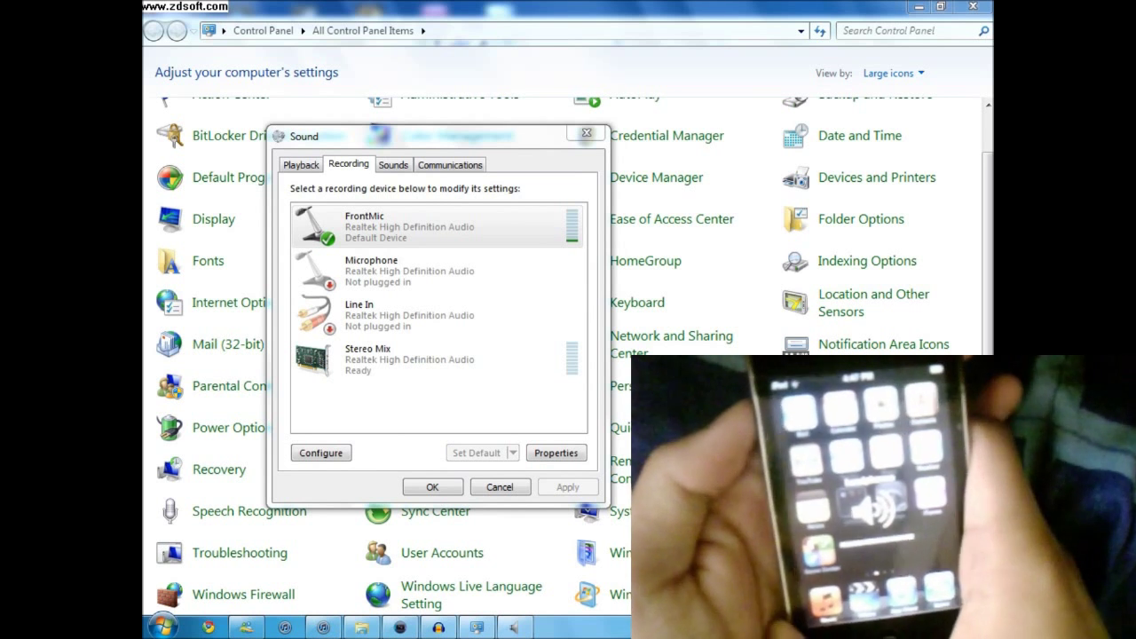
pyautogui.rightClick(426, 234)
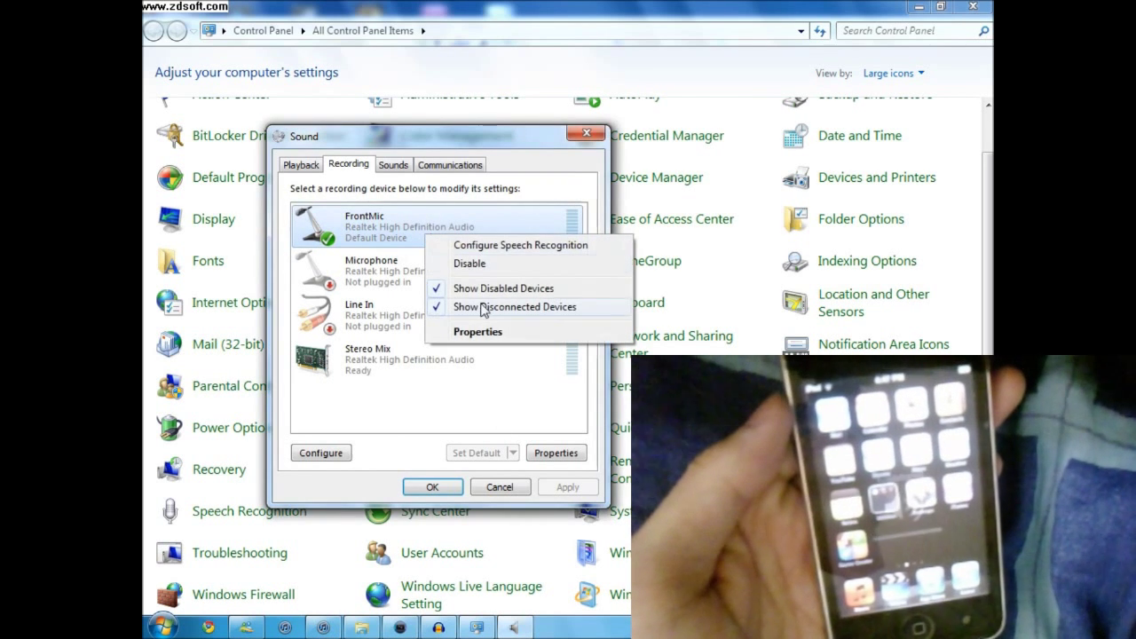
pyautogui.click(481, 333)
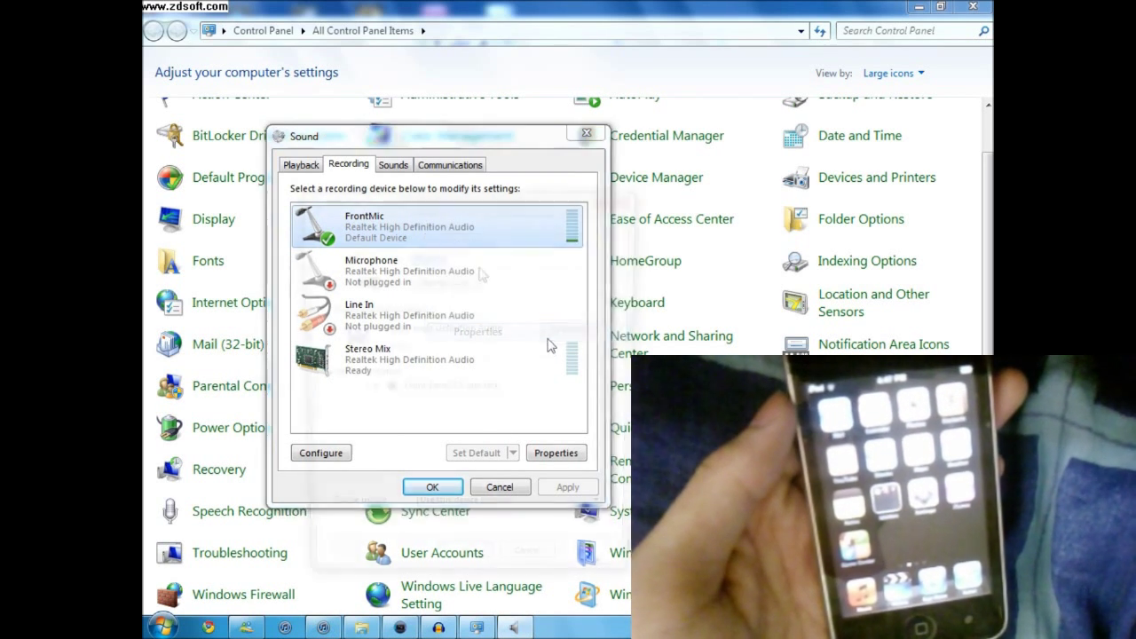
pyautogui.click(436, 232)
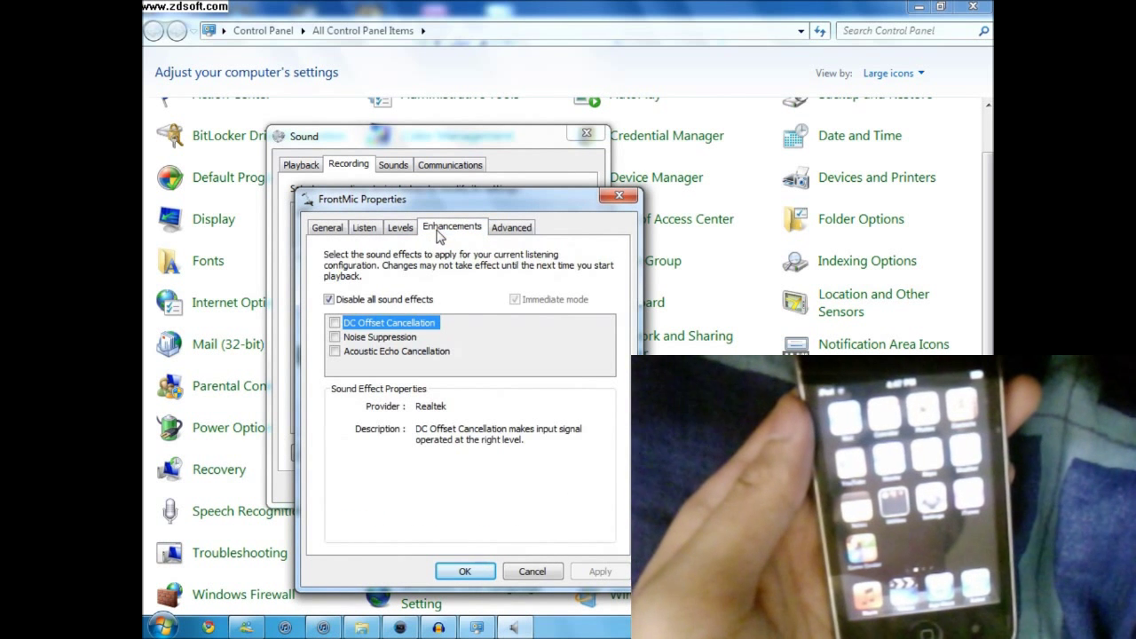
pyautogui.click(401, 233)
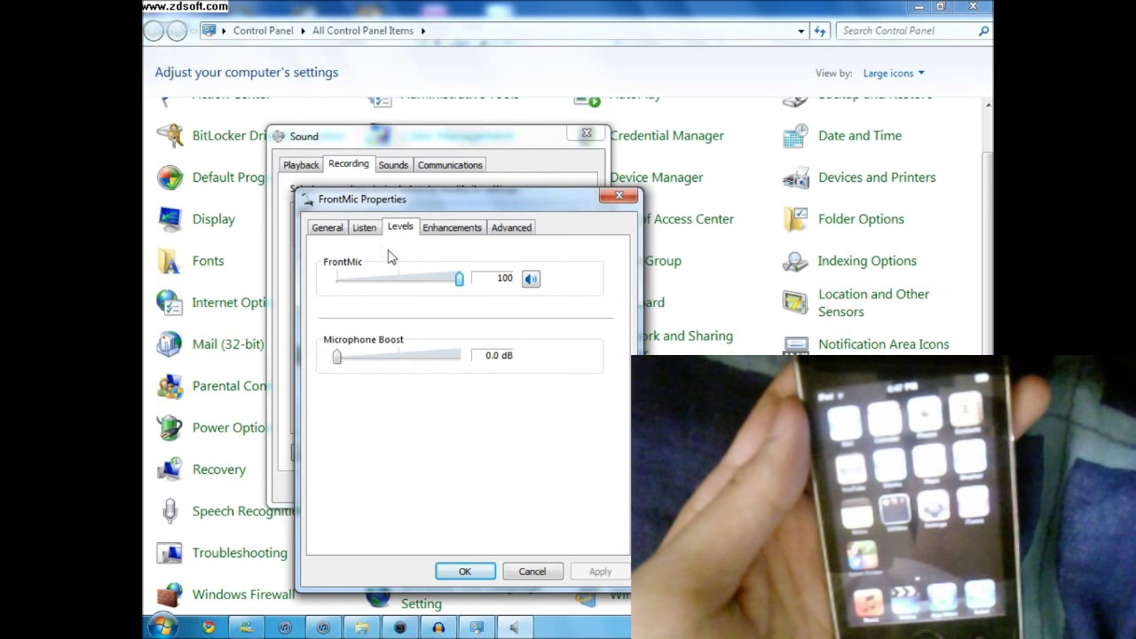
pyautogui.click(364, 227)
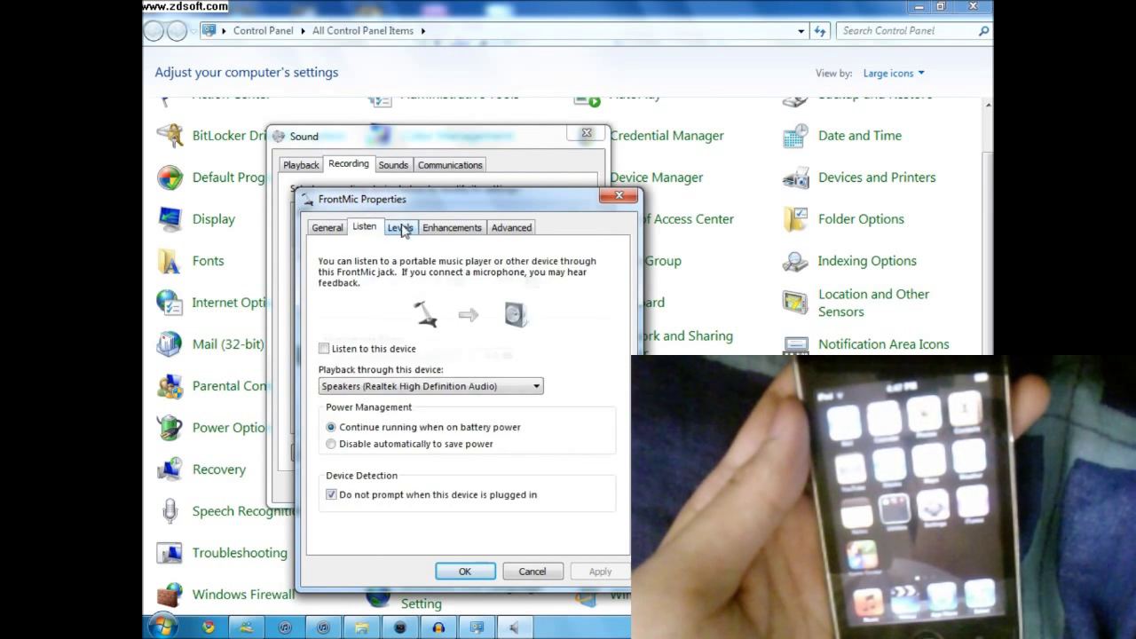
pyautogui.click(400, 227)
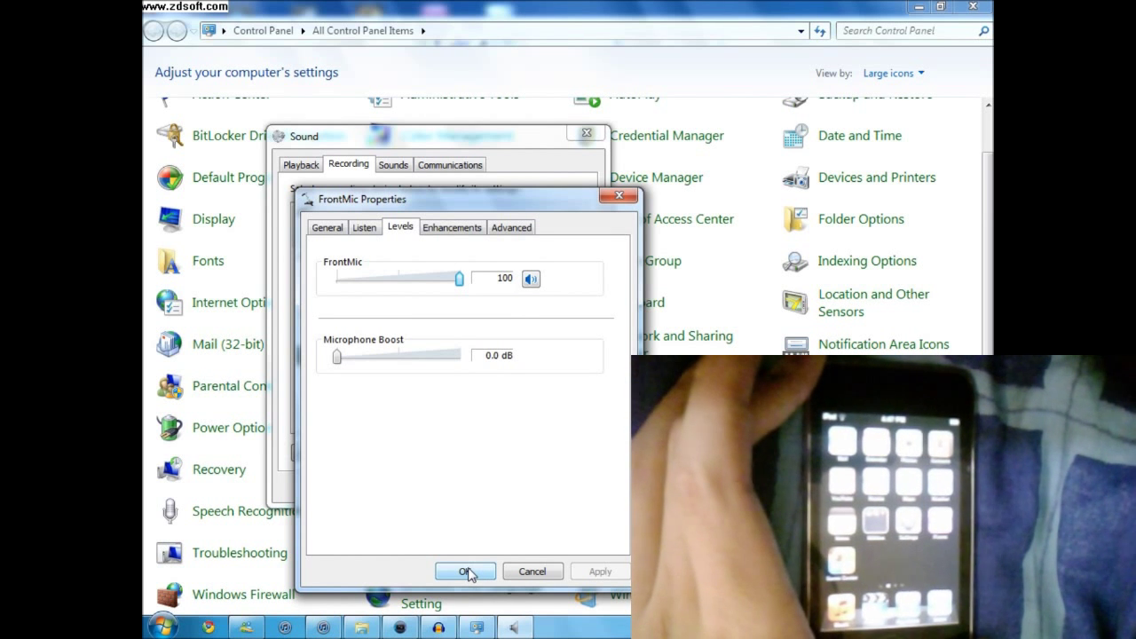
pyautogui.click(466, 571)
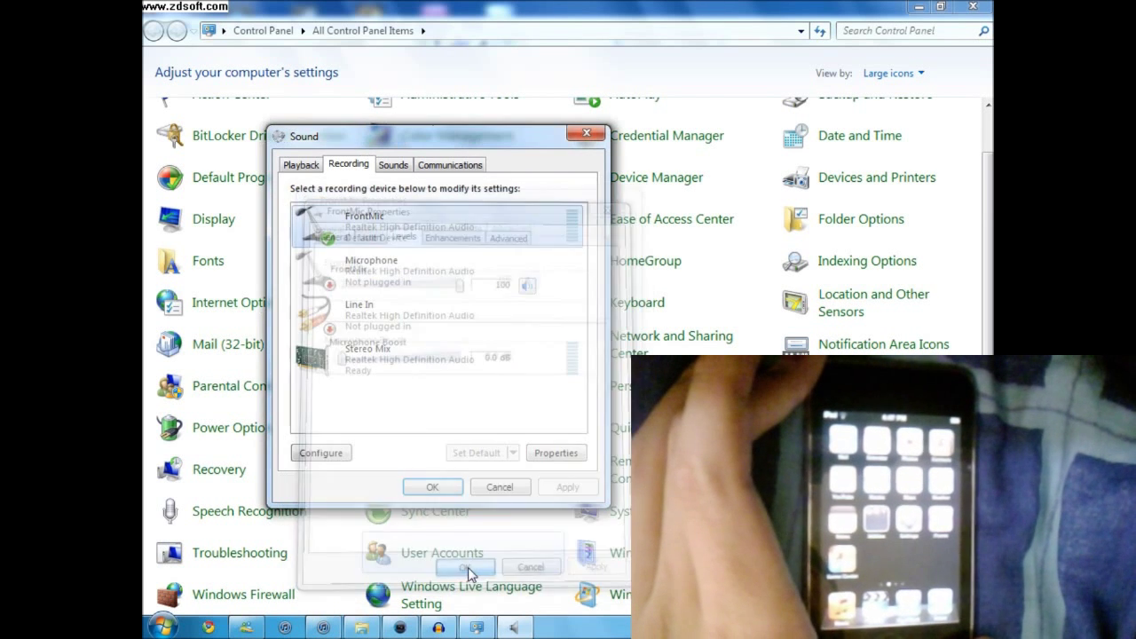
pyautogui.click(435, 486)
# Keep Speakers as Audacity's playback device, cross-checking it in the Control Panel.
pyautogui.click(438, 627)
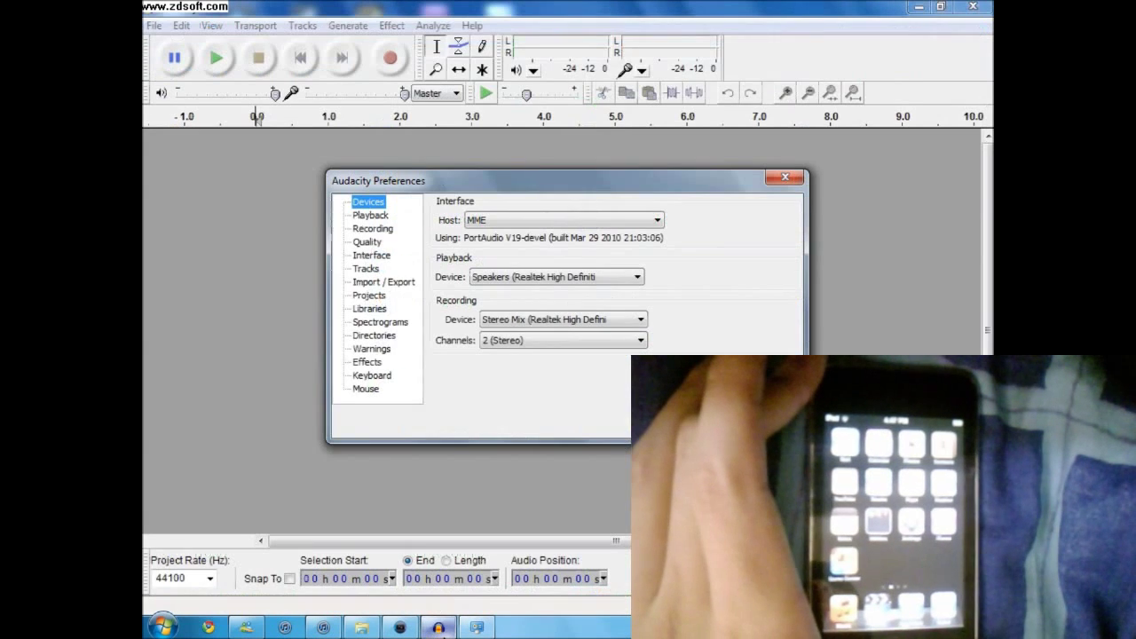
pyautogui.click(543, 278)
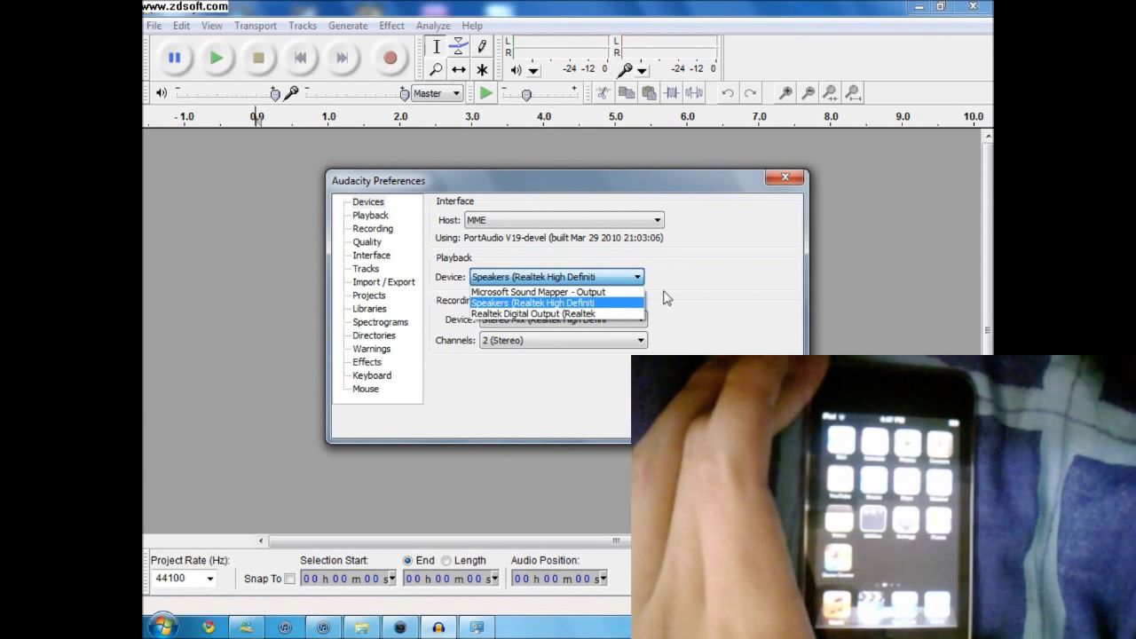
pyautogui.click(706, 300)
pyautogui.click(361, 628)
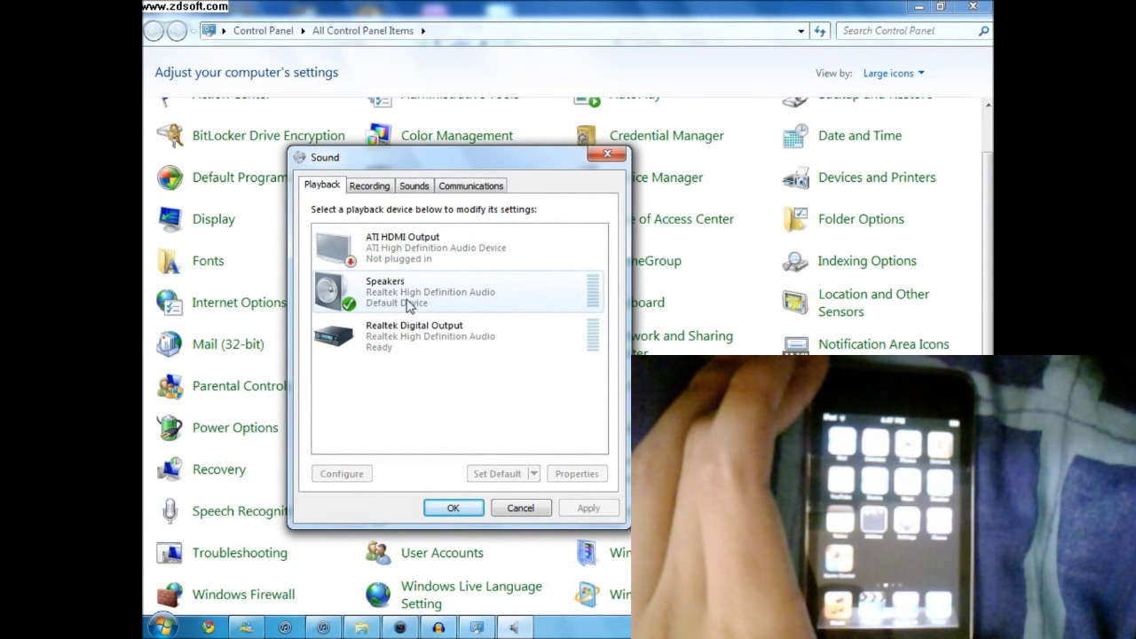
pyautogui.click(409, 304)
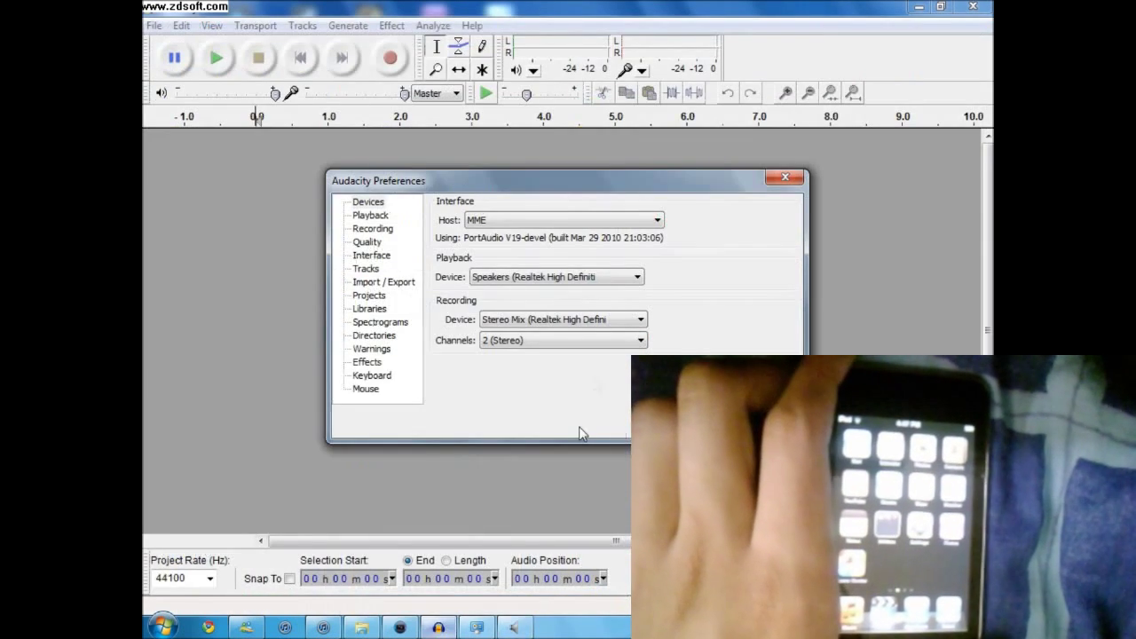
pyautogui.click(550, 277)
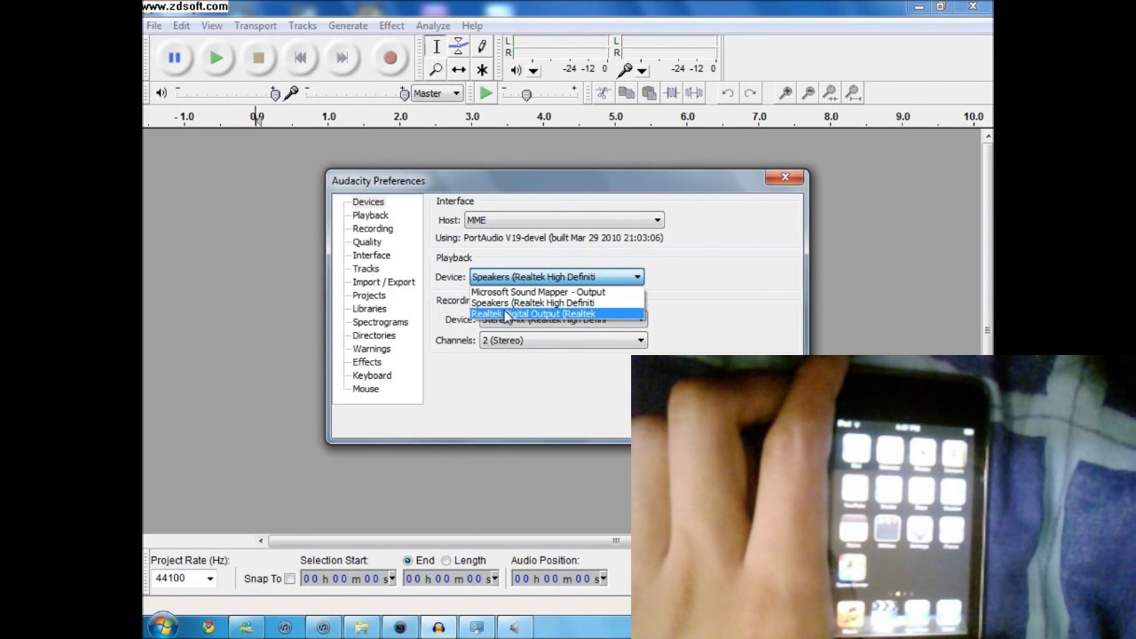
pyautogui.click(510, 303)
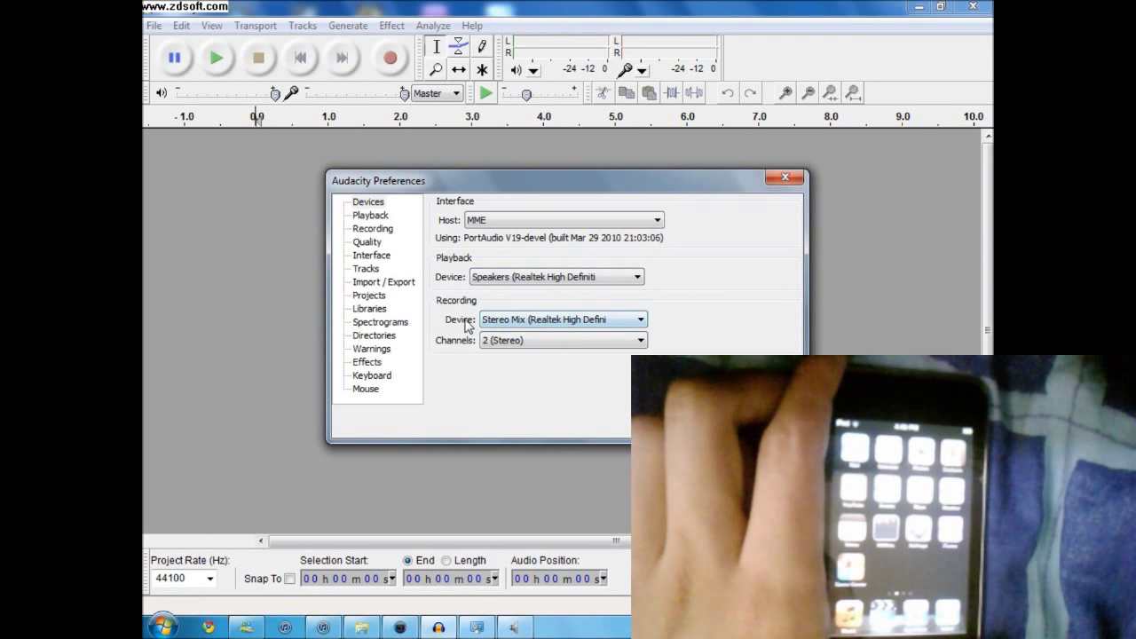
# Choose Stereo Mix as the recording device and check the Windows recording device list.
pyautogui.click(497, 322)
pyautogui.click(465, 342)
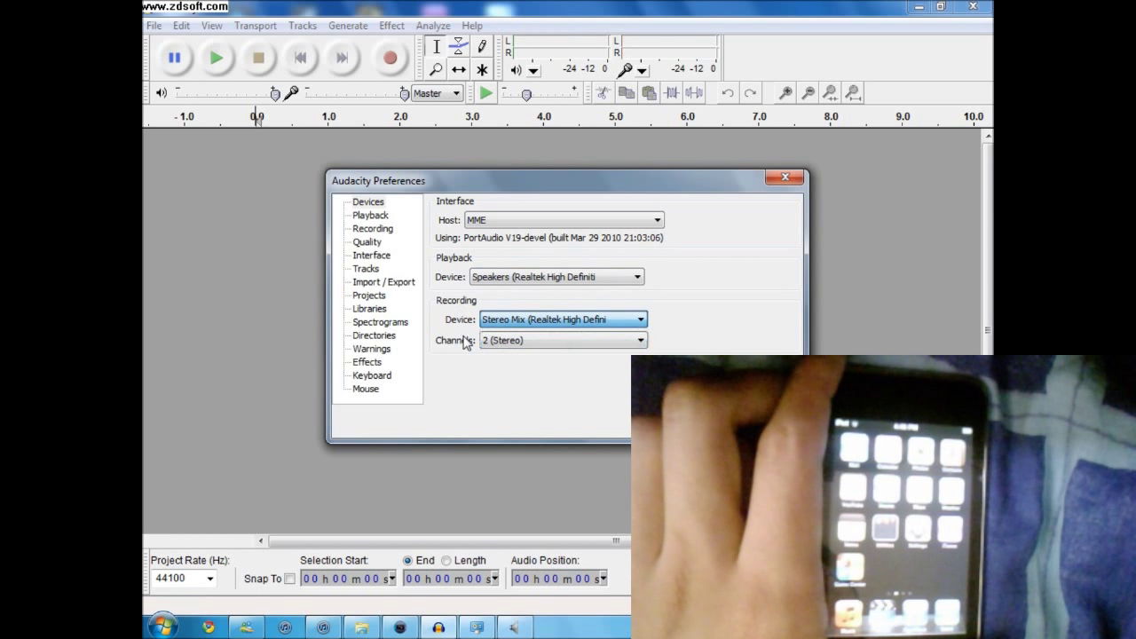
pyautogui.click(511, 321)
pyautogui.click(512, 345)
pyautogui.click(514, 346)
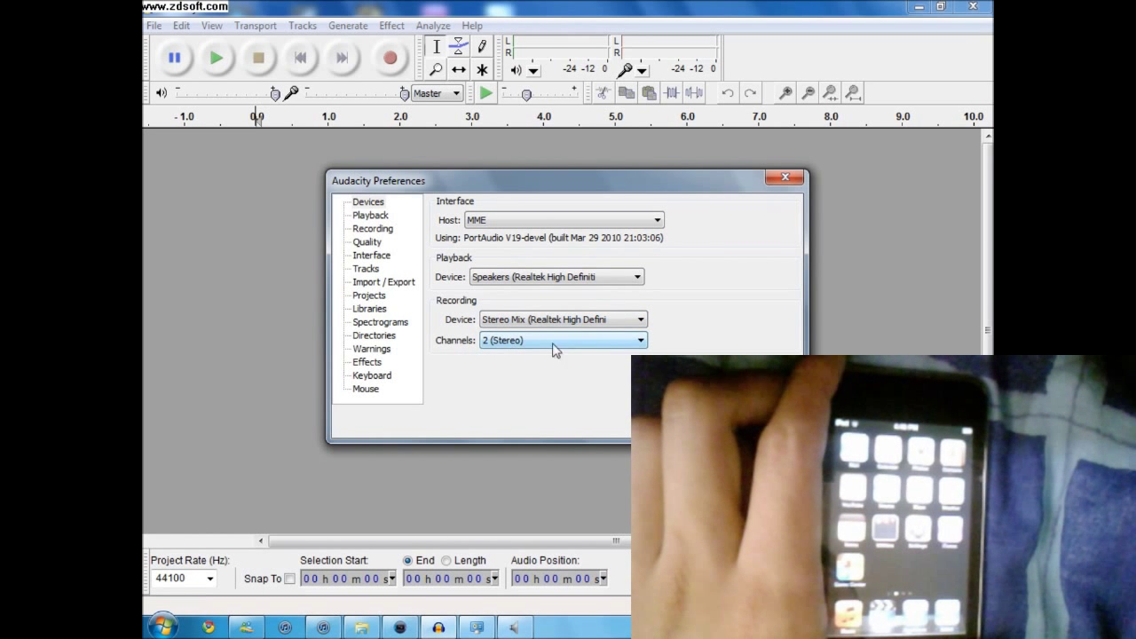
pyautogui.click(504, 631)
pyautogui.click(369, 185)
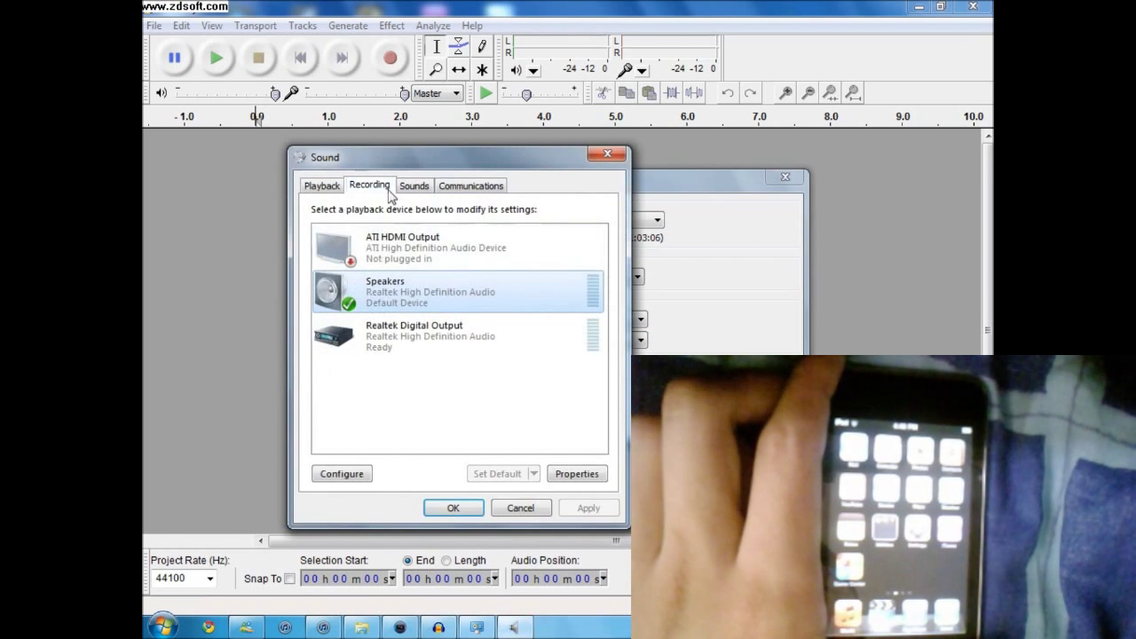
pyautogui.press('Escape')
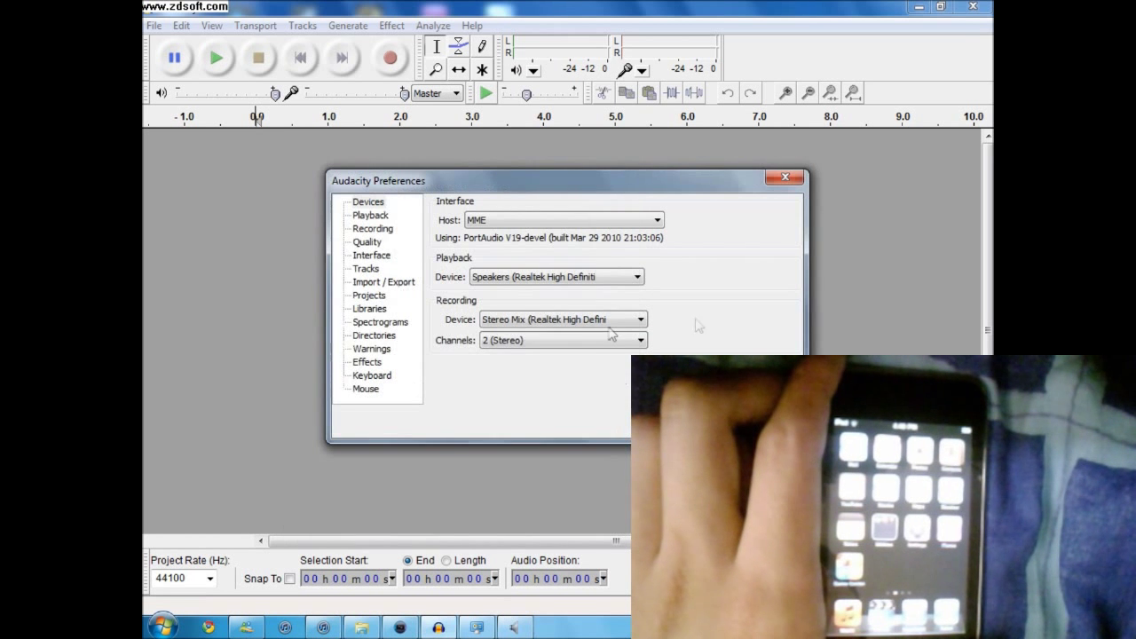
# Confirm Stereo Mix with 2 (Stereo) channels and close Preferences with Enter.
pyautogui.click(604, 341)
pyautogui.click(597, 328)
pyautogui.click(596, 321)
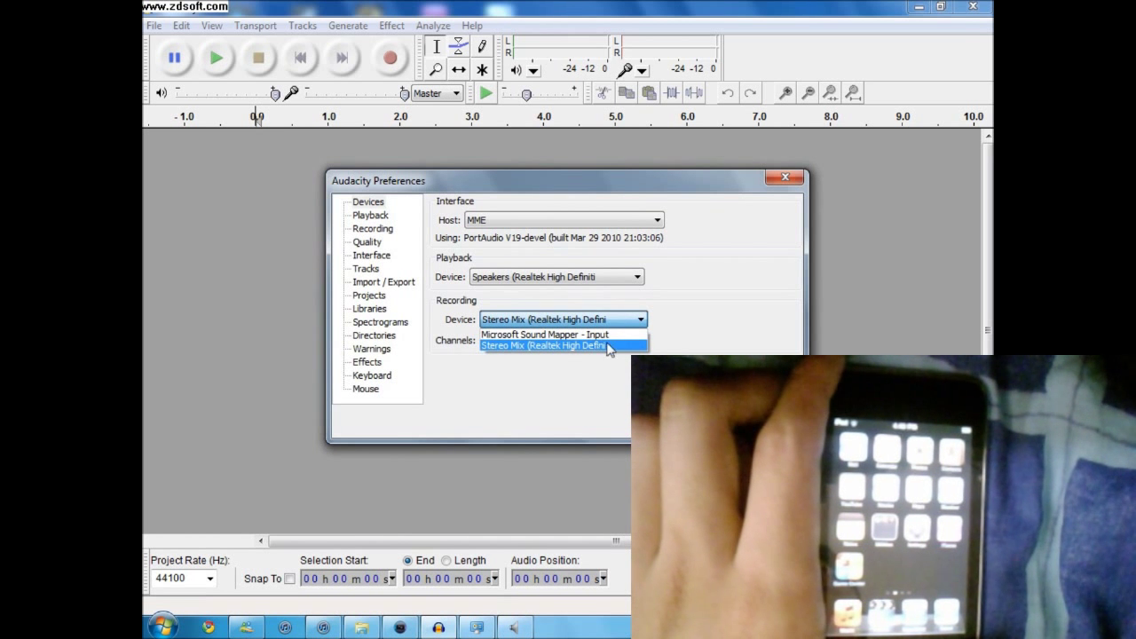
pyautogui.click(608, 346)
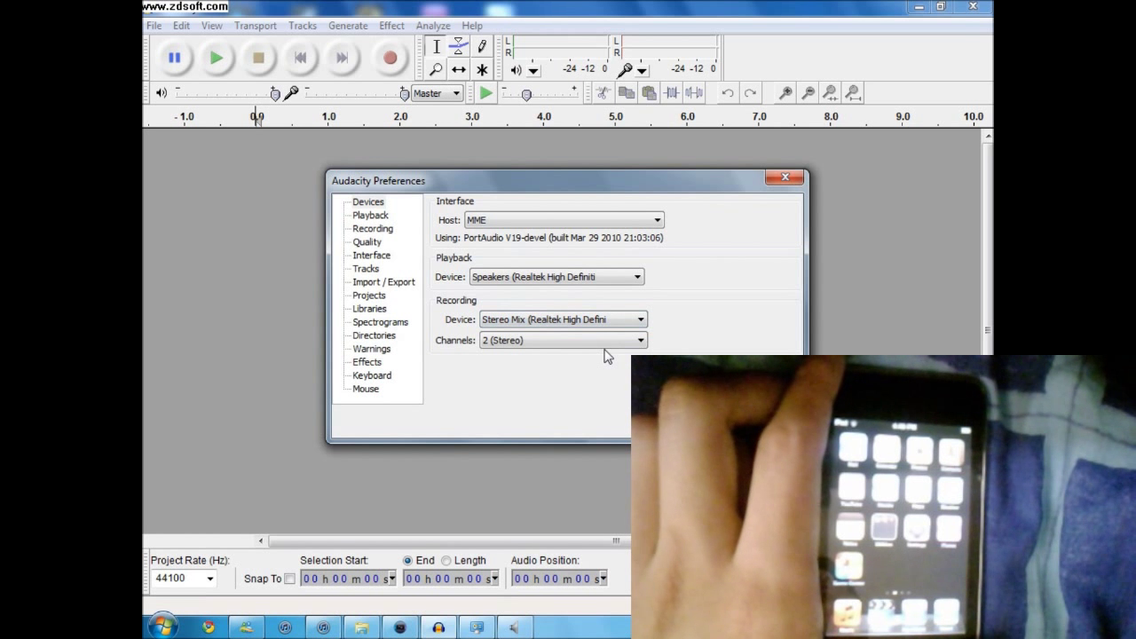
pyautogui.click(603, 341)
pyautogui.click(568, 367)
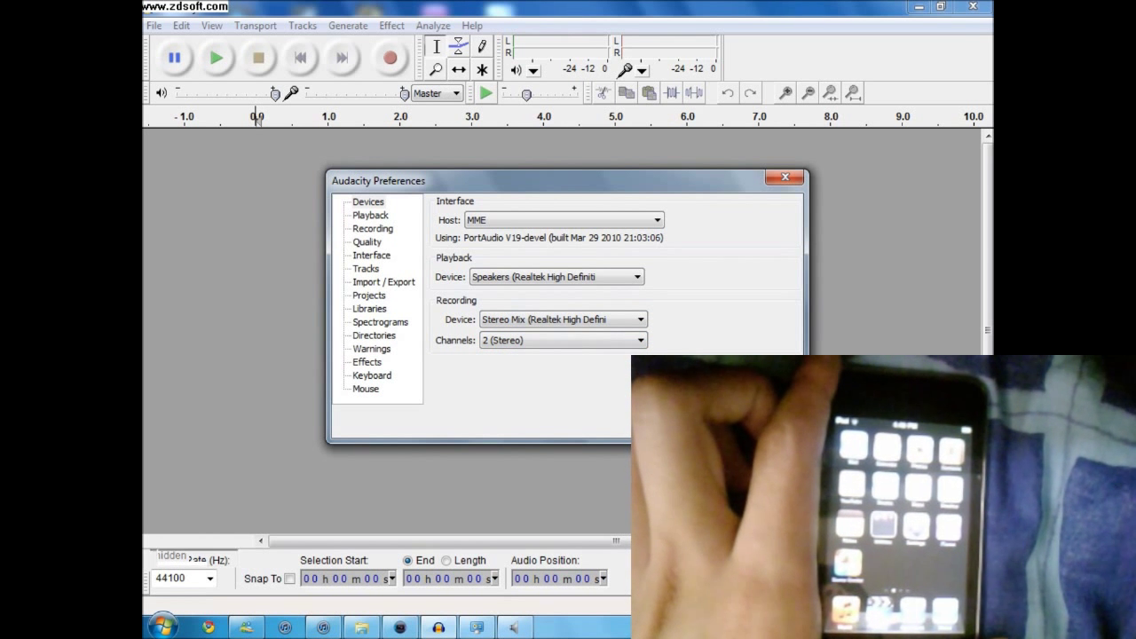
pyautogui.press('Return')
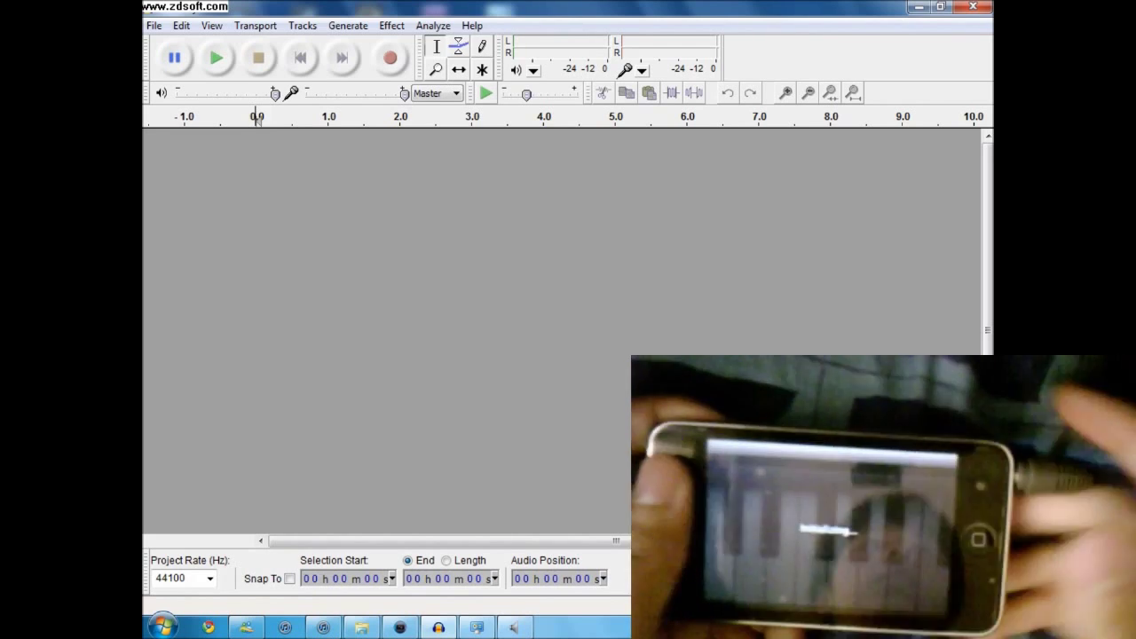
# Record about 23 seconds of the iPod's piano notes into a new stereo track.
pyautogui.click(388, 60)
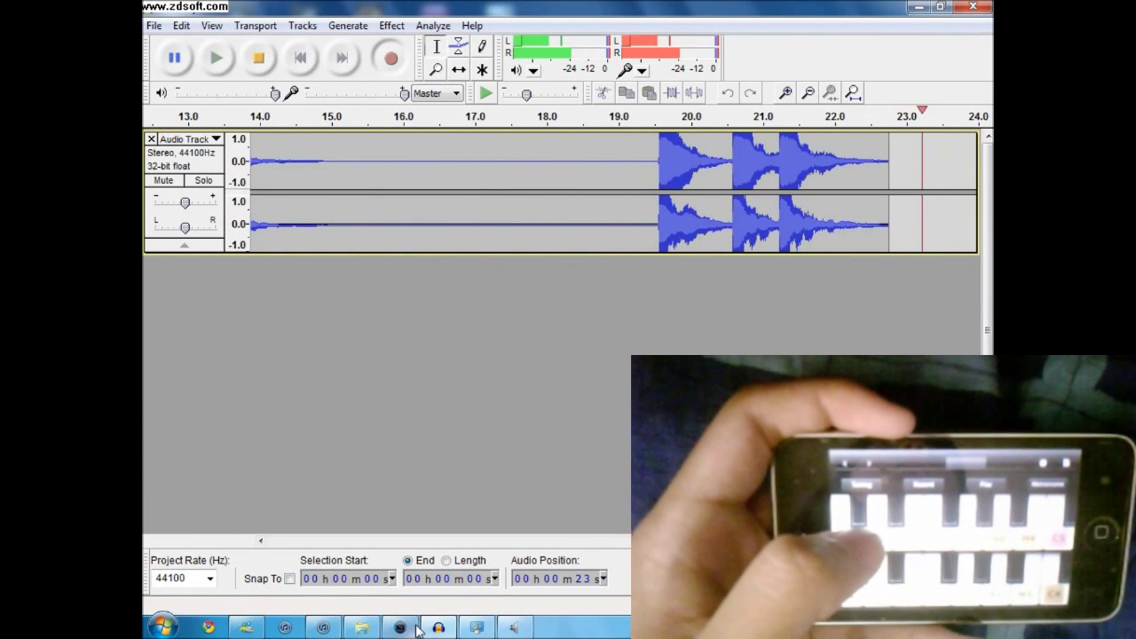
# Open FrontMic's properties, lower its recording level on the Levels tab, and close Sound.
pyautogui.click(512, 626)
pyautogui.click(408, 236)
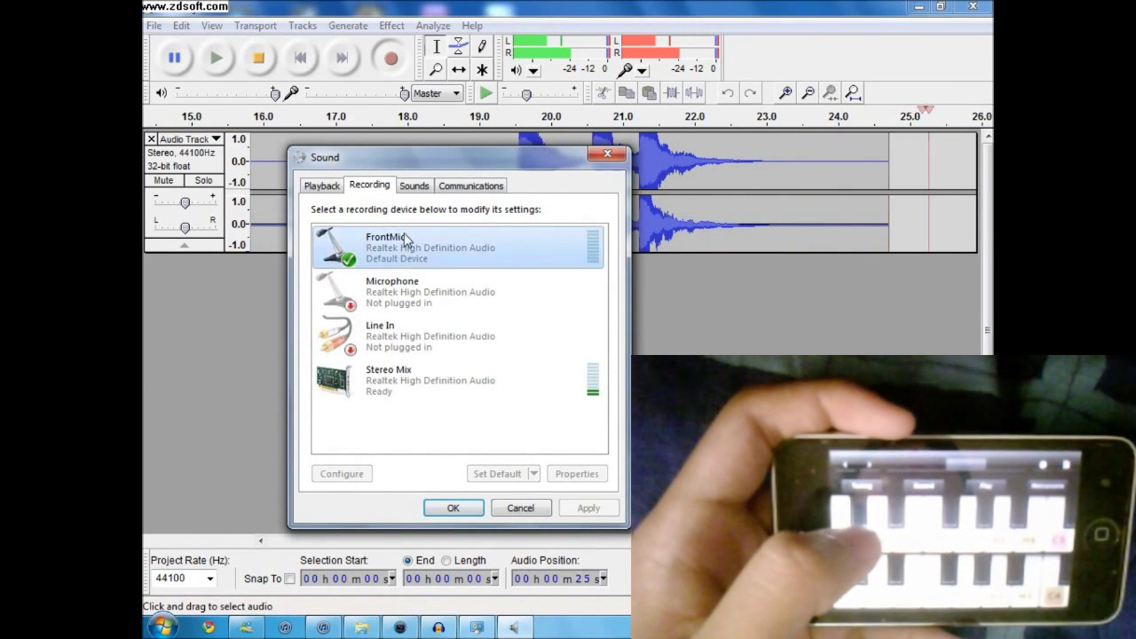
pyautogui.rightClick(407, 233)
pyautogui.click(456, 330)
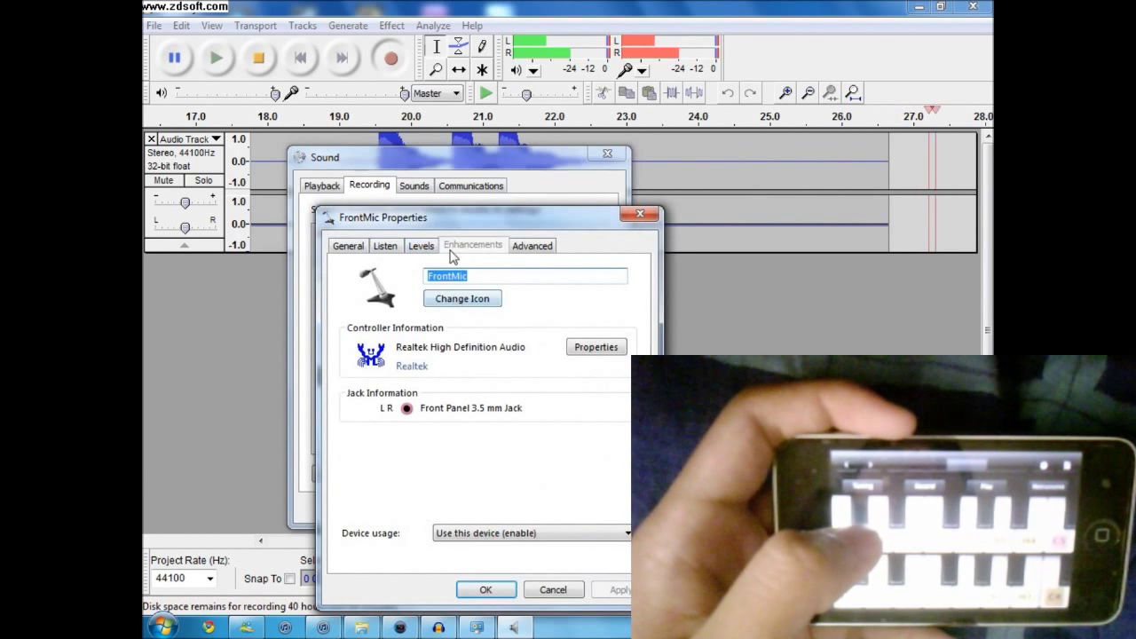
pyautogui.click(469, 246)
pyautogui.click(421, 246)
pyautogui.click(418, 306)
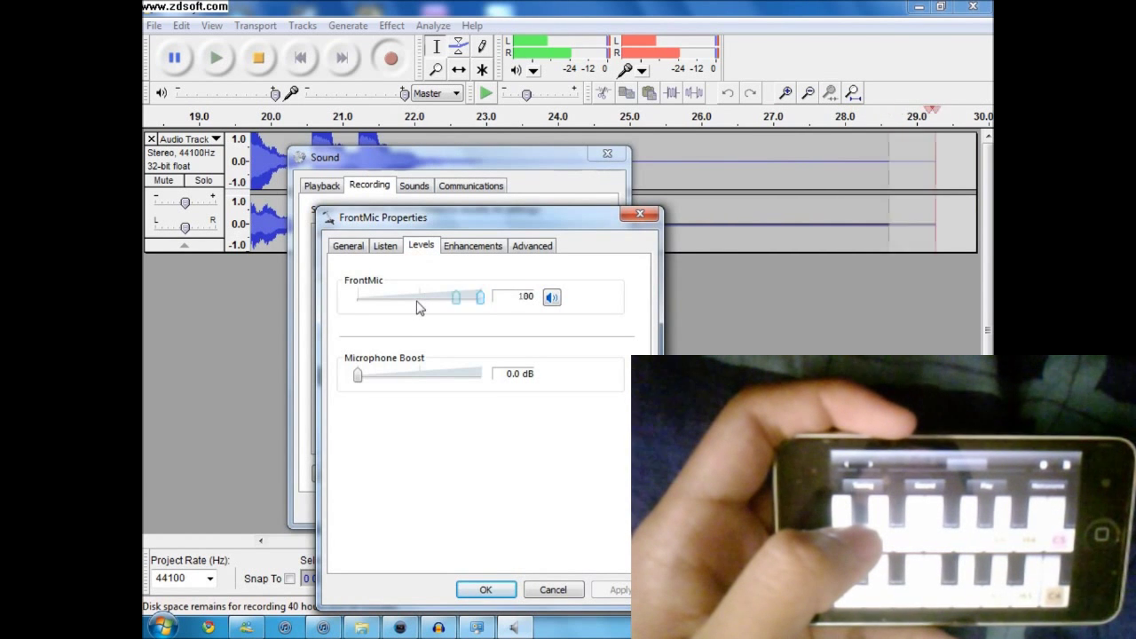
pyautogui.click(420, 307)
pyautogui.click(478, 590)
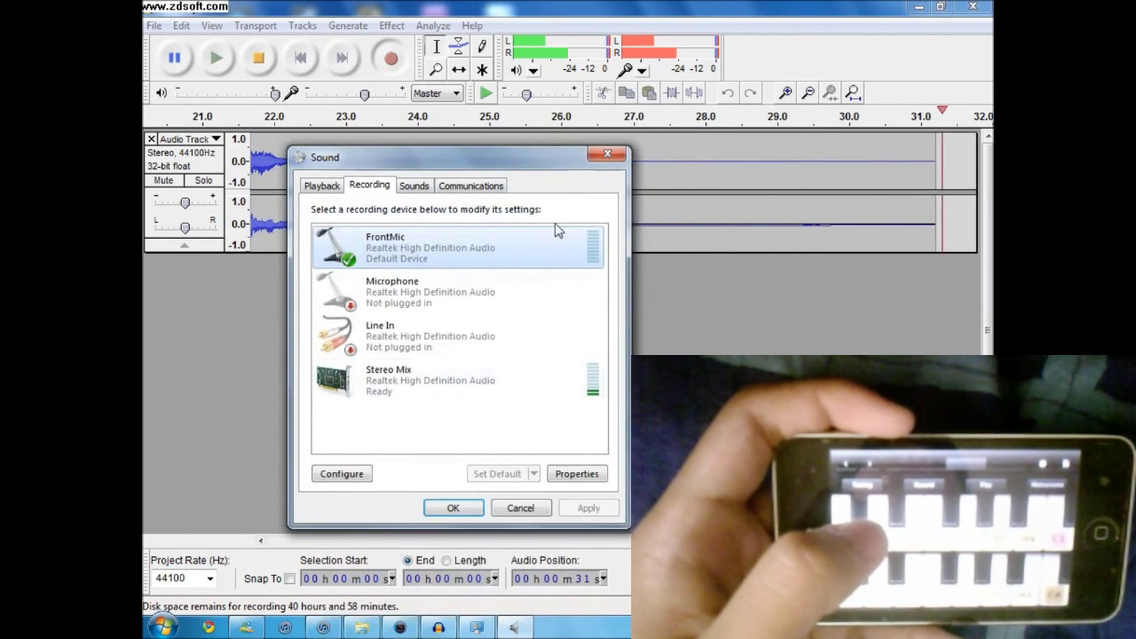
pyautogui.click(453, 509)
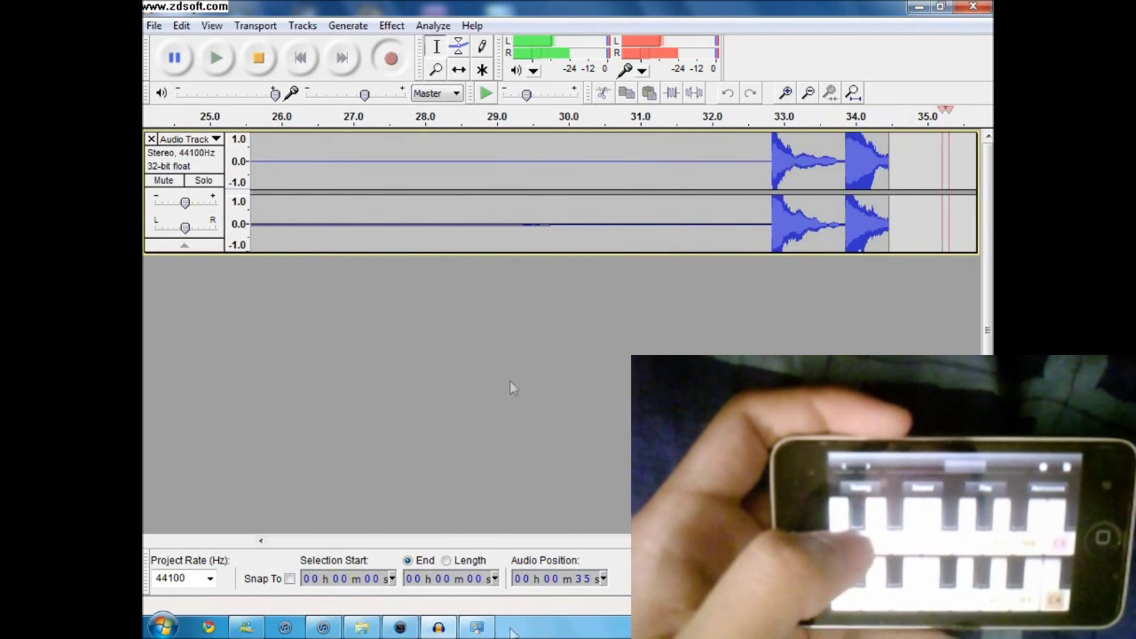
# Reopen FrontMic's Levels and confirm the recording level at 40.
pyautogui.click(479, 628)
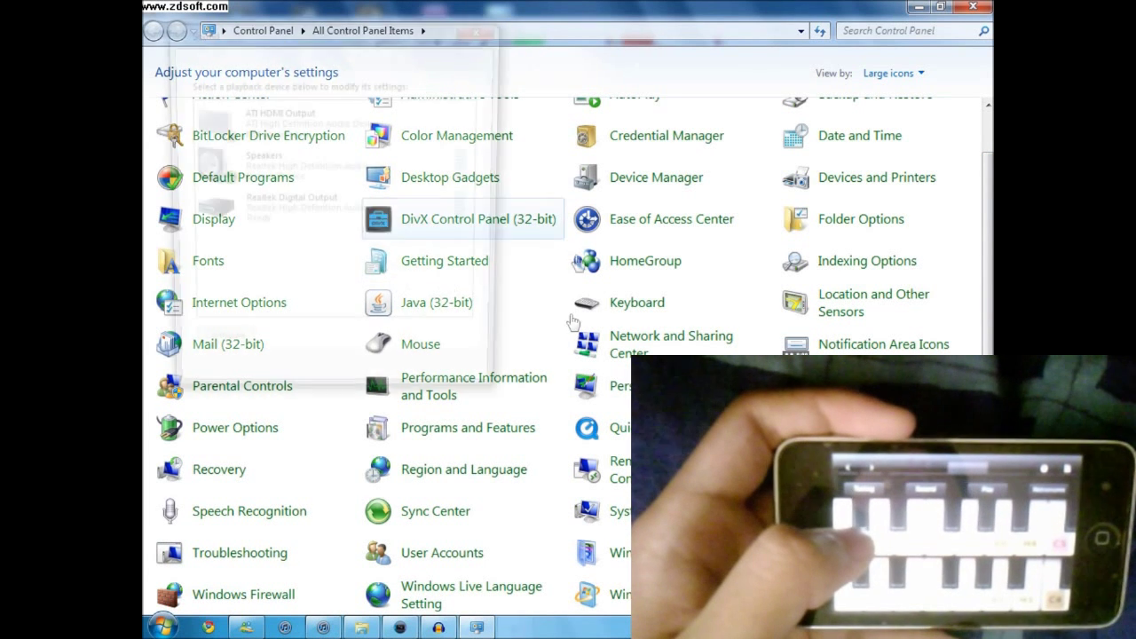
pyautogui.click(280, 62)
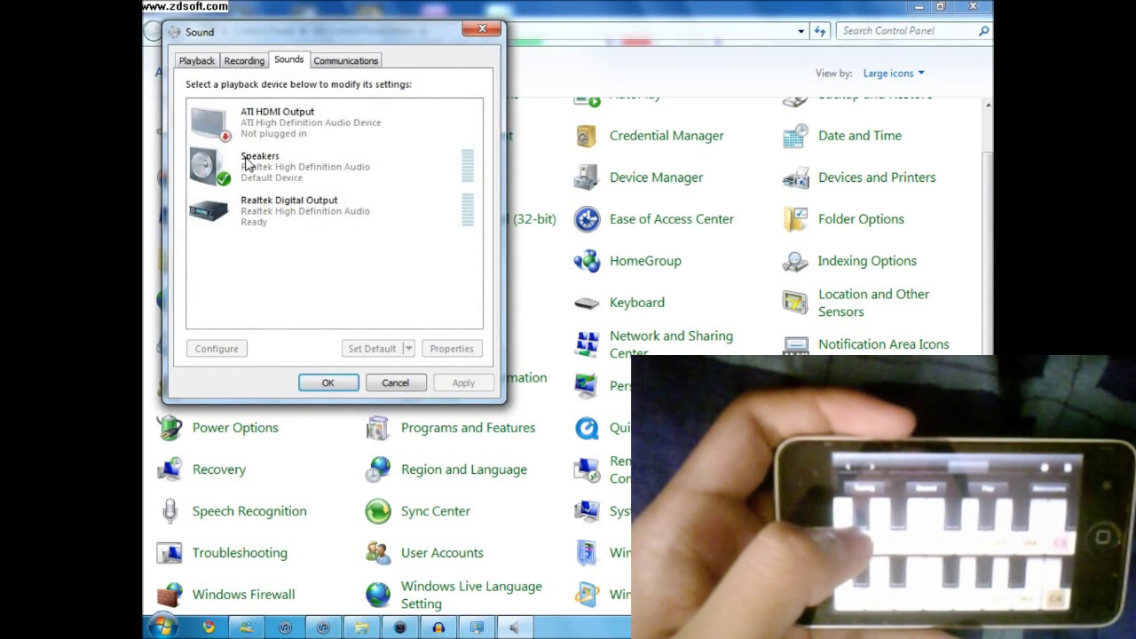
pyautogui.click(244, 60)
pyautogui.rightClick(271, 132)
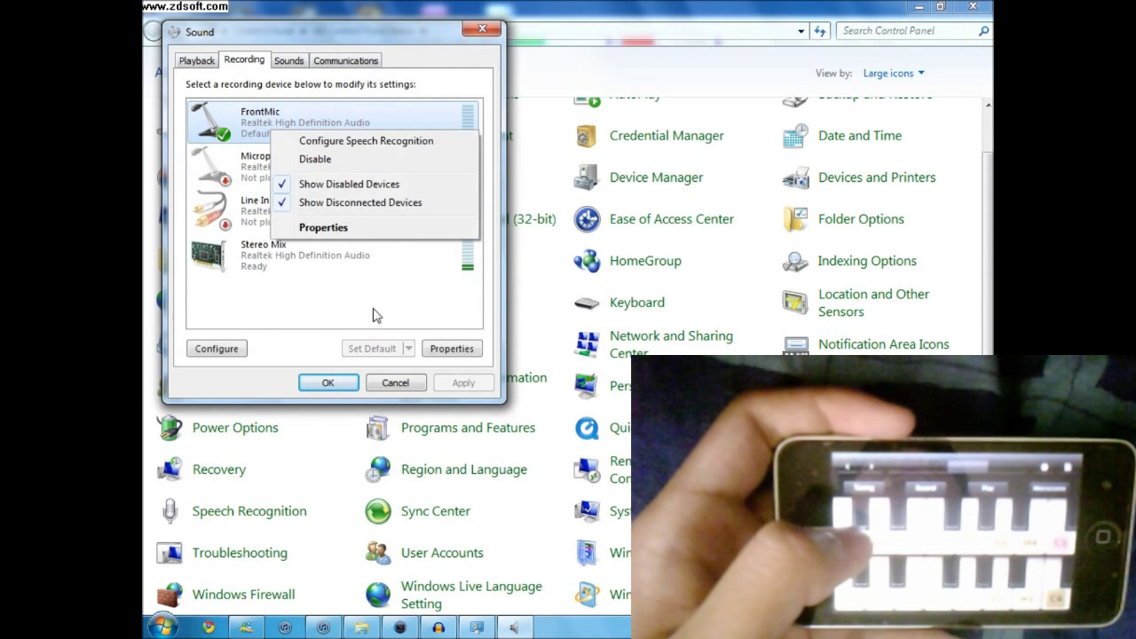
pyautogui.click(355, 229)
pyautogui.click(295, 123)
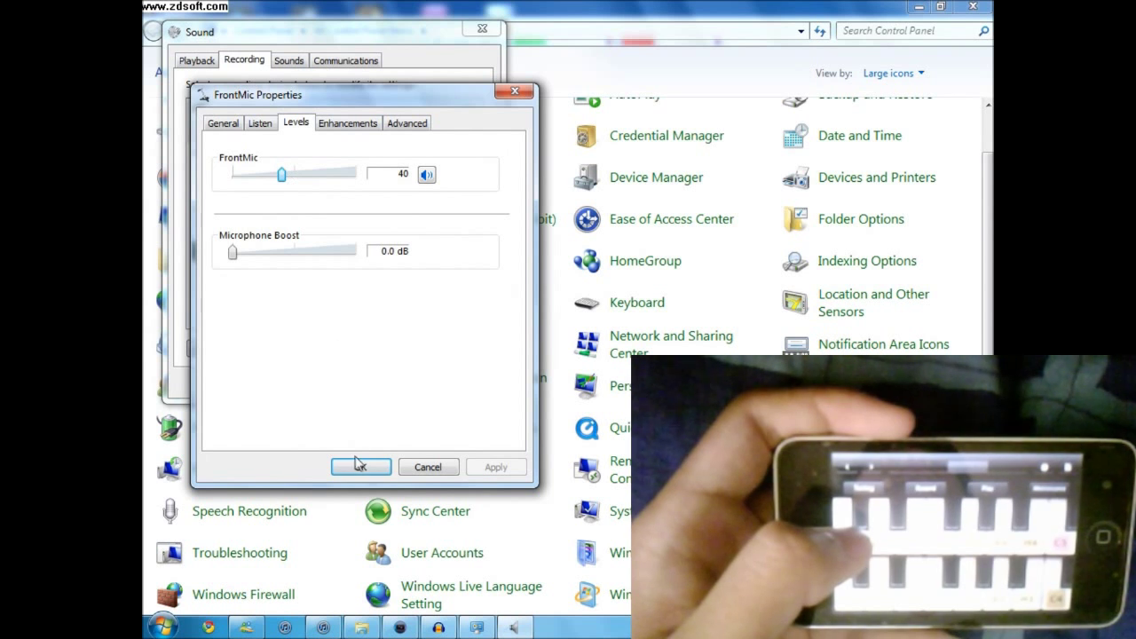
pyautogui.click(382, 468)
pyautogui.click(439, 627)
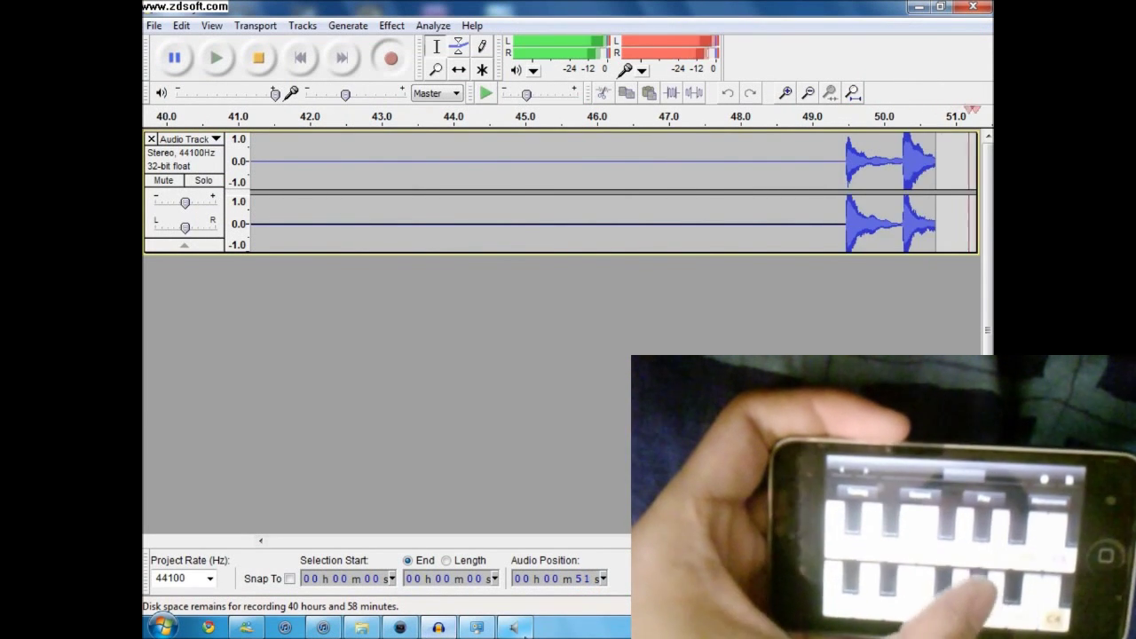
# Check that the FrontMic level reads 40, then close the Sound settings.
pyautogui.click(514, 627)
pyautogui.rightClick(322, 119)
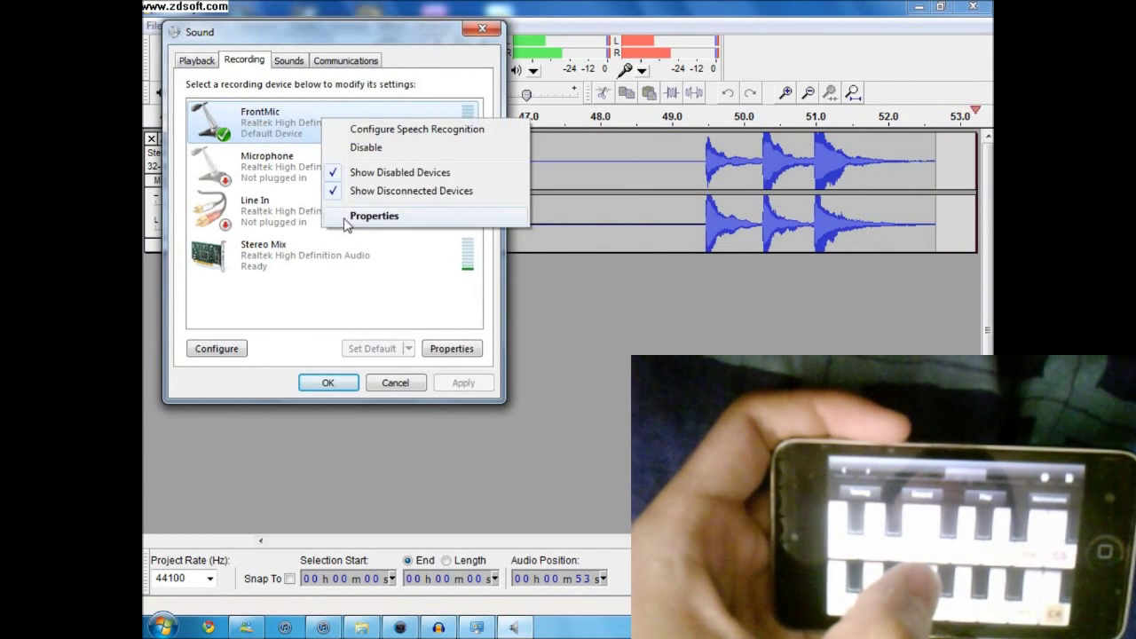
pyautogui.click(373, 216)
pyautogui.click(296, 123)
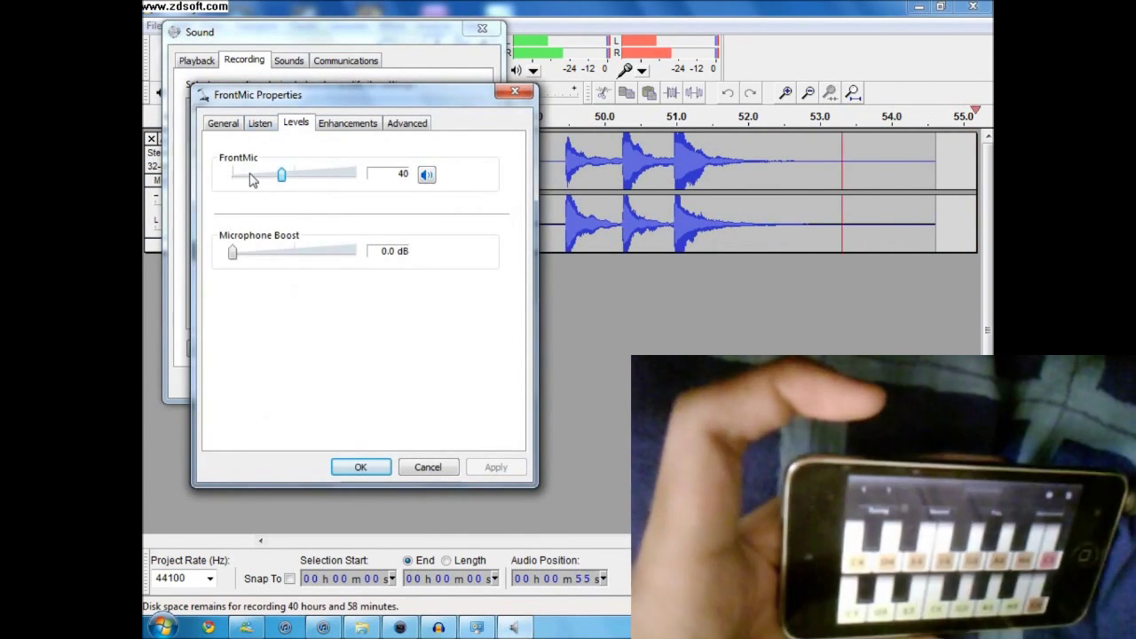
pyautogui.click(360, 467)
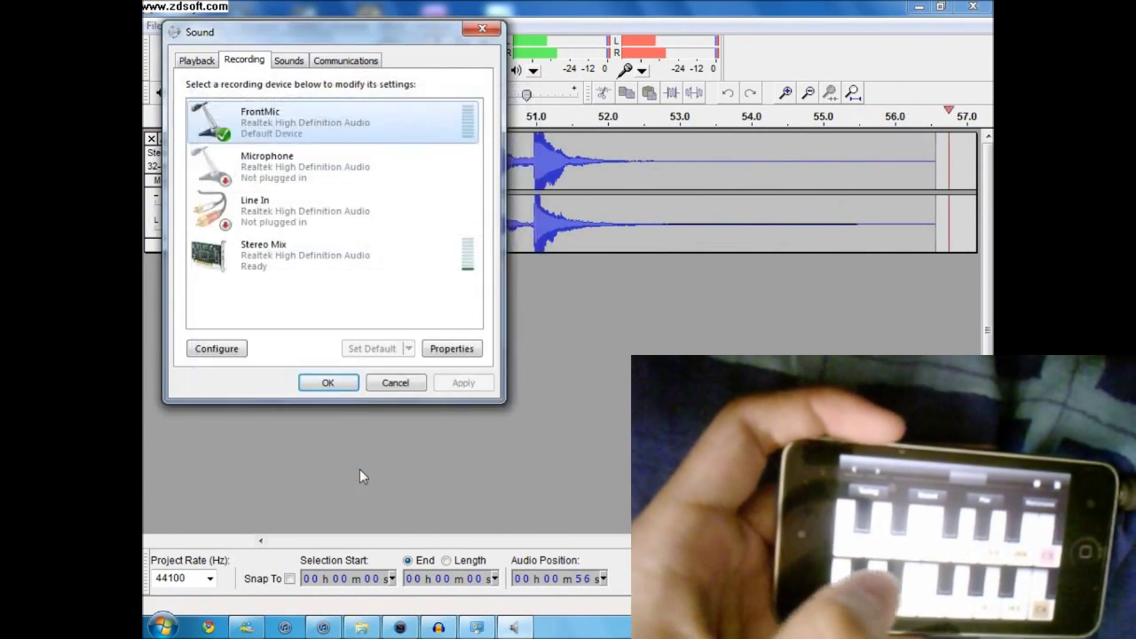
pyautogui.click(341, 386)
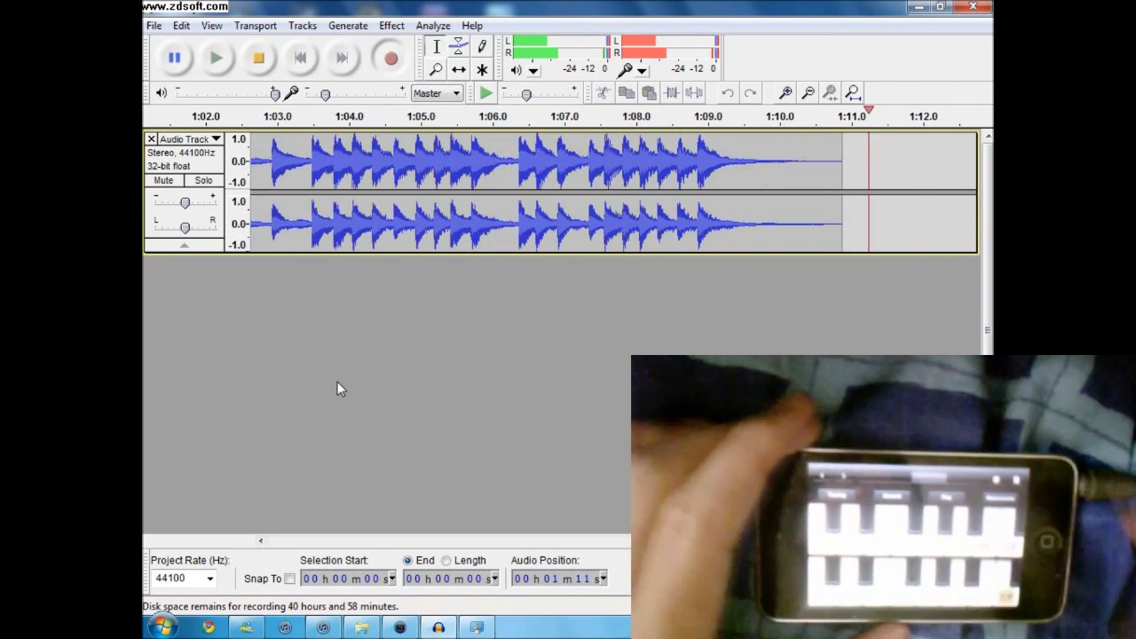
# Stop the recording at about 1:13, fit the whole take in view, and return to Control Panel.
pyautogui.click(259, 57)
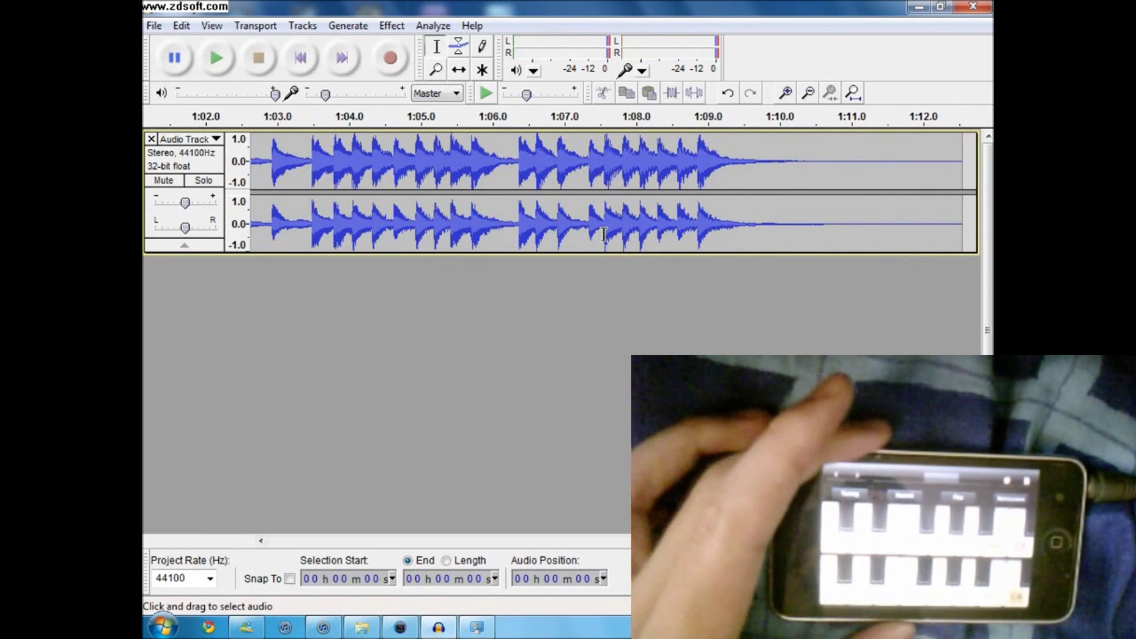
pyautogui.click(850, 94)
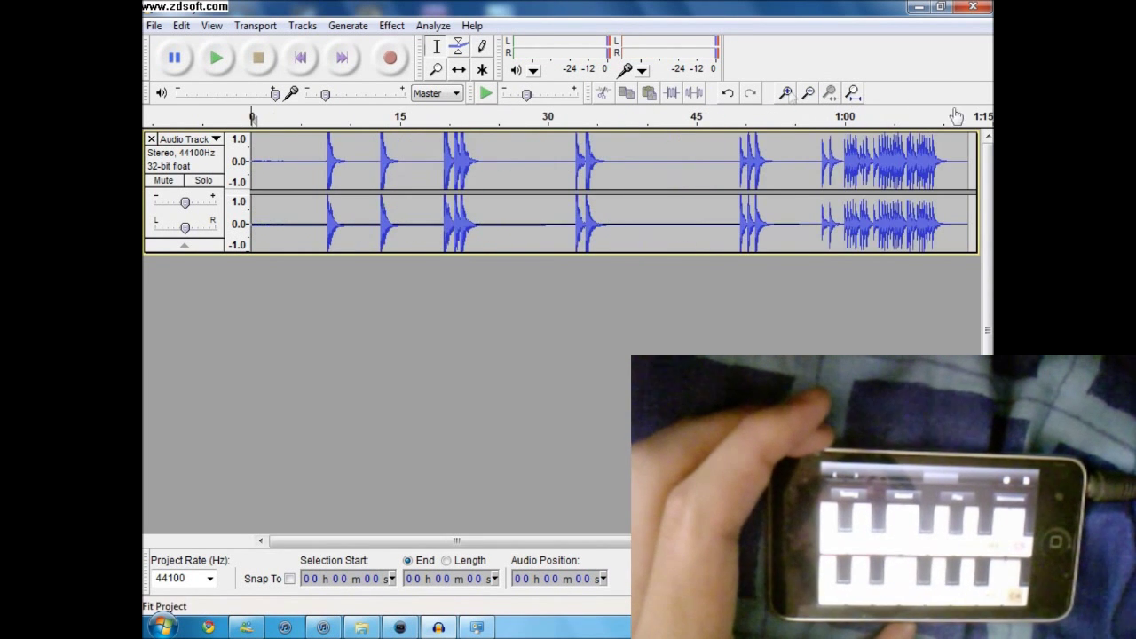
pyautogui.click(328, 150)
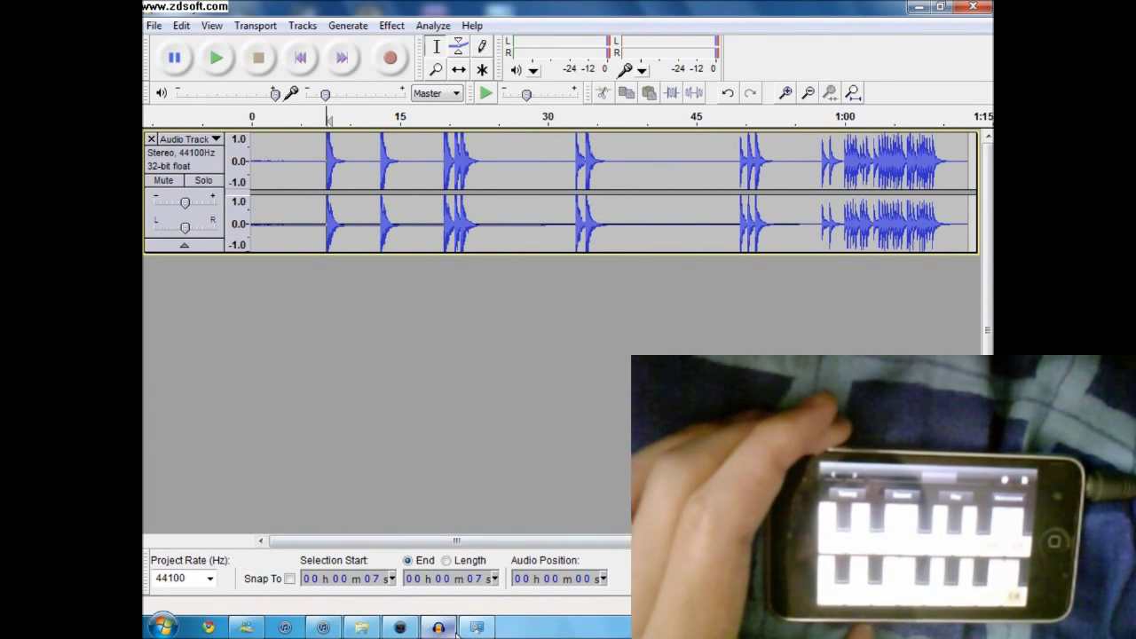
pyautogui.click(470, 628)
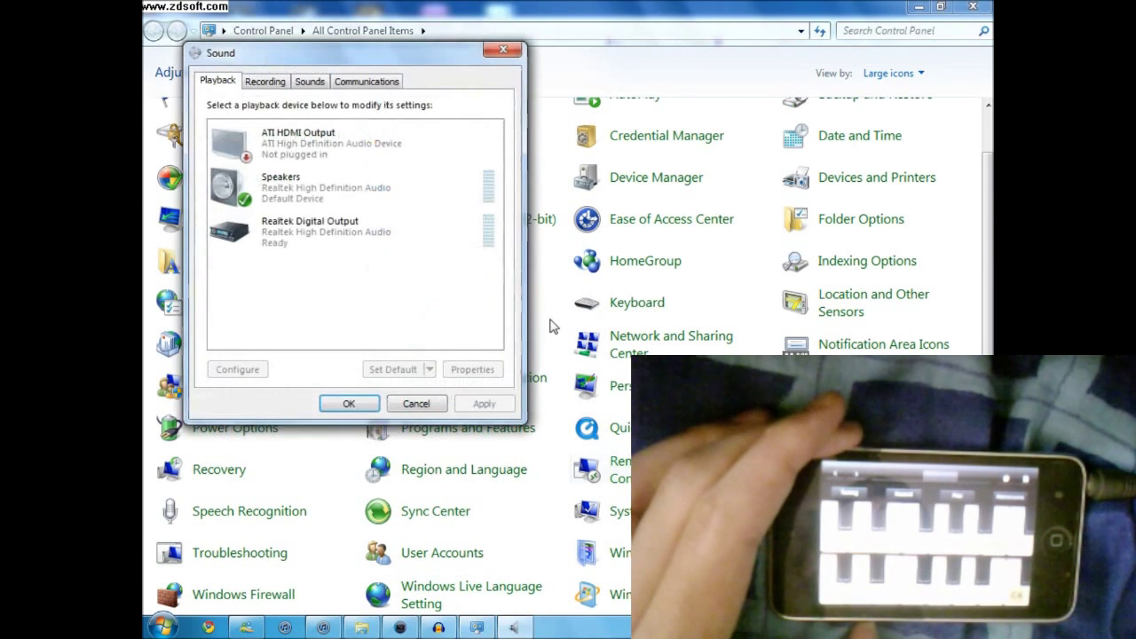
# Raise the FrontMic recording level to 100 and confirm it.
pyautogui.click(265, 82)
pyautogui.rightClick(303, 157)
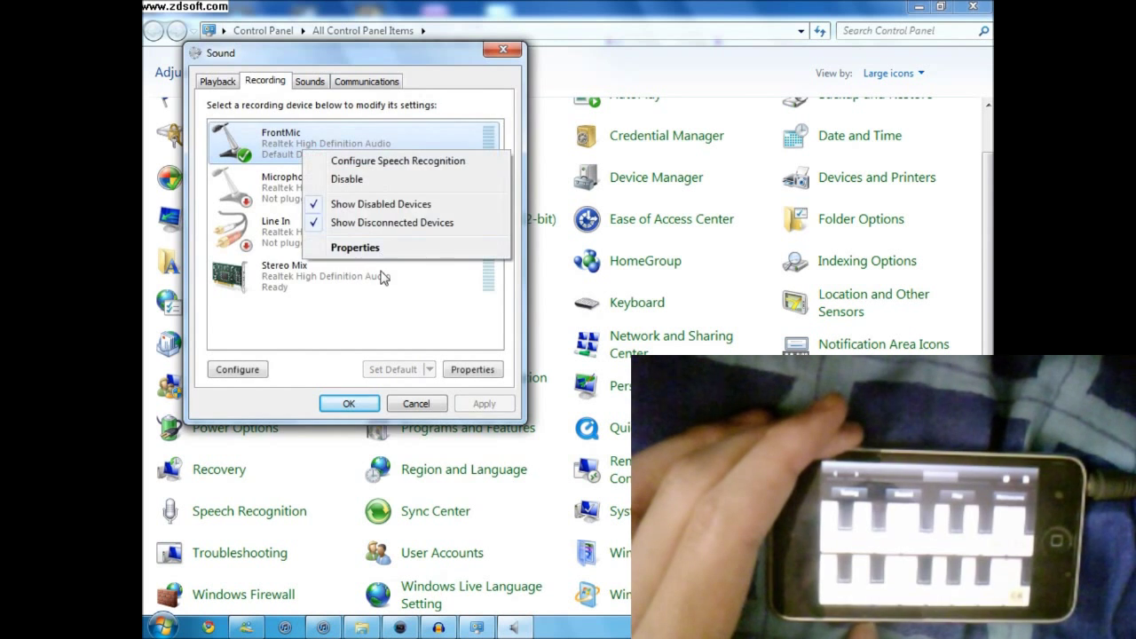
pyautogui.click(364, 246)
pyautogui.click(322, 149)
pyautogui.moveTo(278, 195); pyautogui.dragTo(383, 195)
pyautogui.click(377, 488)
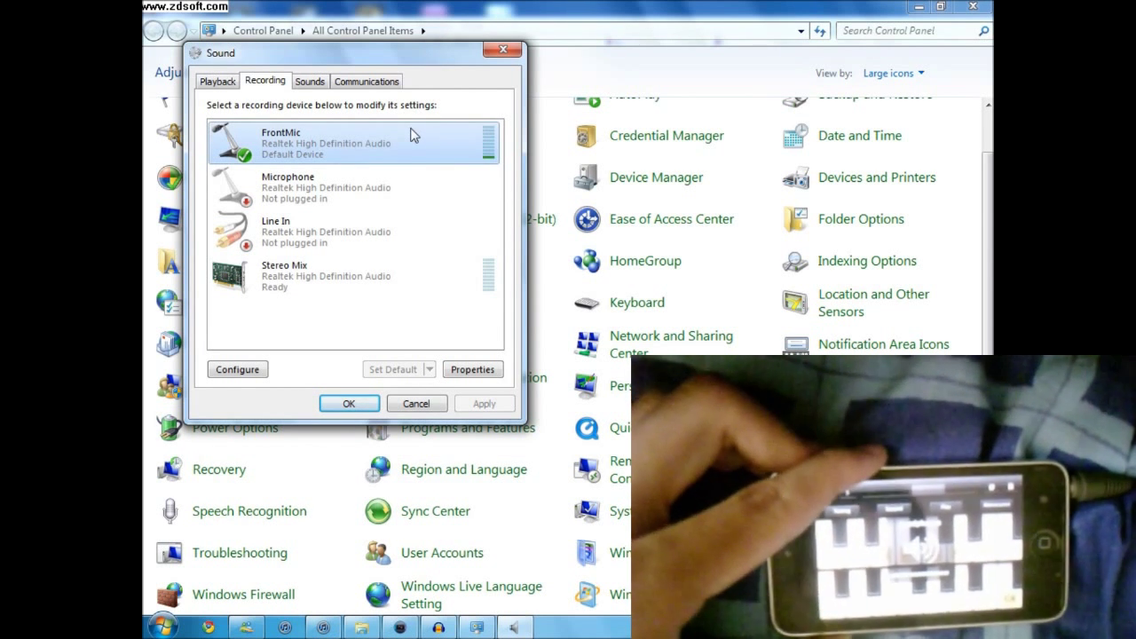
# Drop the FrontMic level to 20, close the Sound settings, and switch back to Audacity.
pyautogui.rightClick(402, 134)
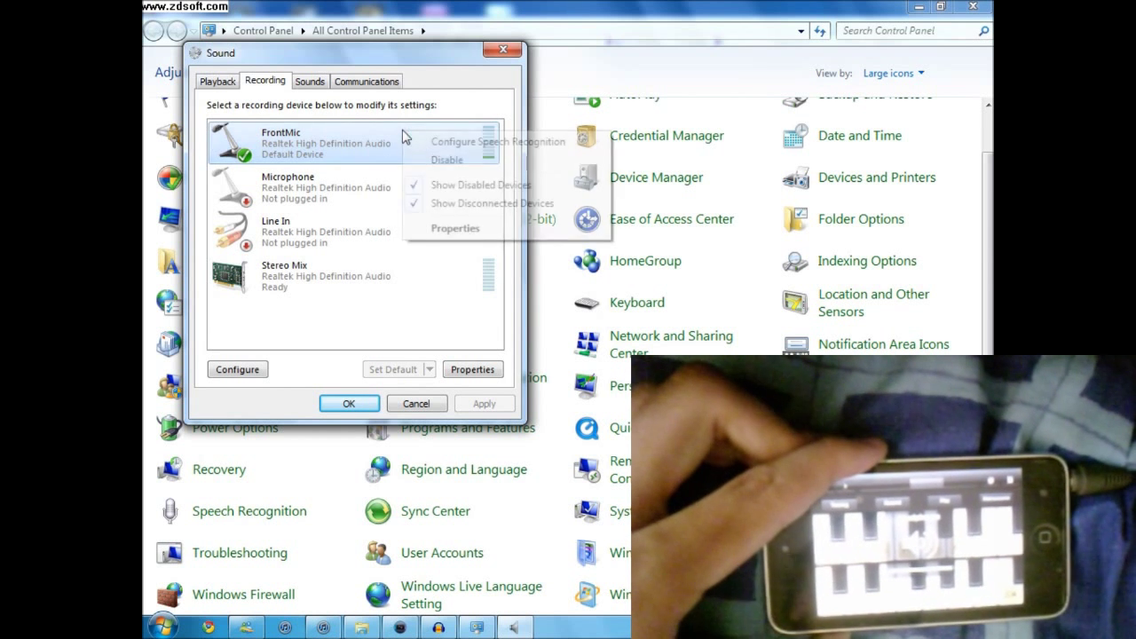
pyautogui.click(435, 228)
pyautogui.click(317, 144)
pyautogui.moveTo(376, 195); pyautogui.dragTo(264, 199)
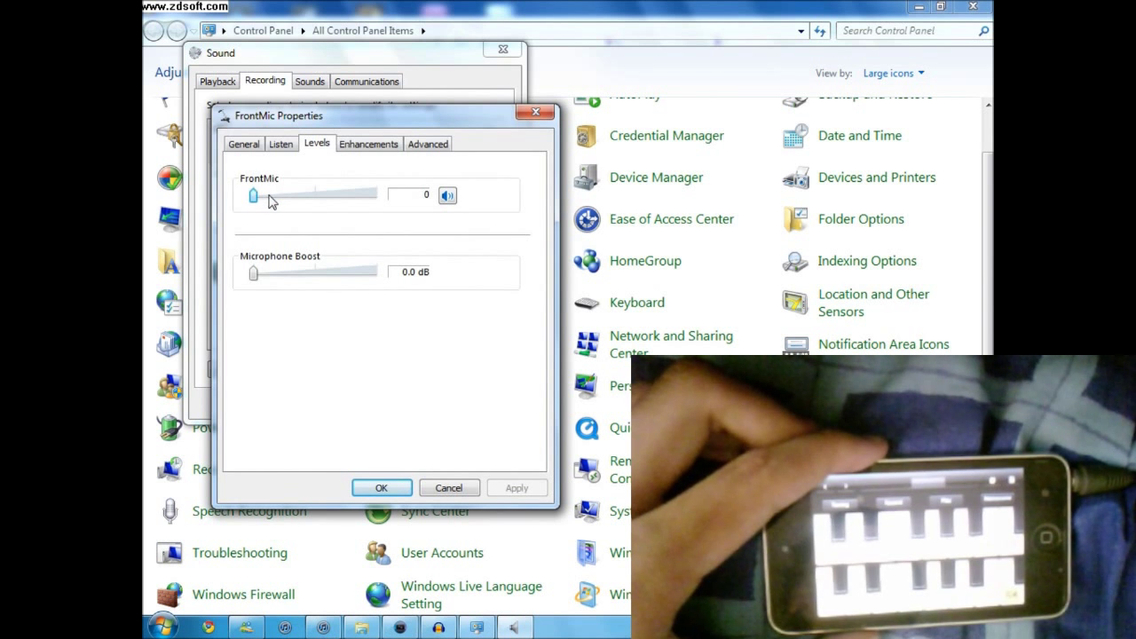
pyautogui.click(269, 197)
pyautogui.click(380, 487)
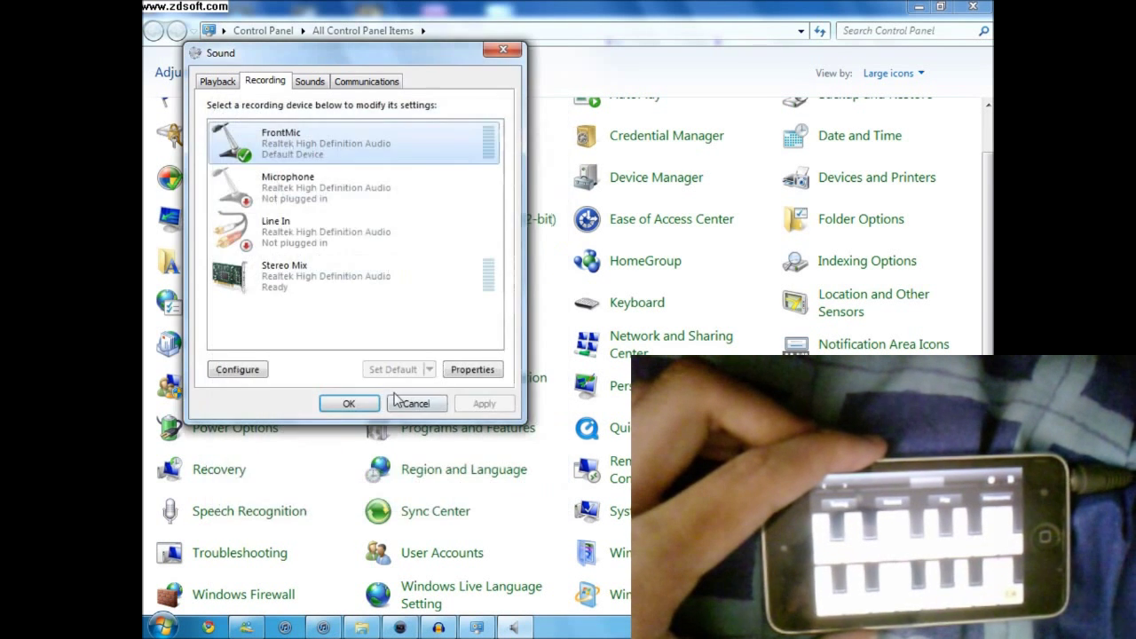
pyautogui.click(410, 401)
pyautogui.click(438, 627)
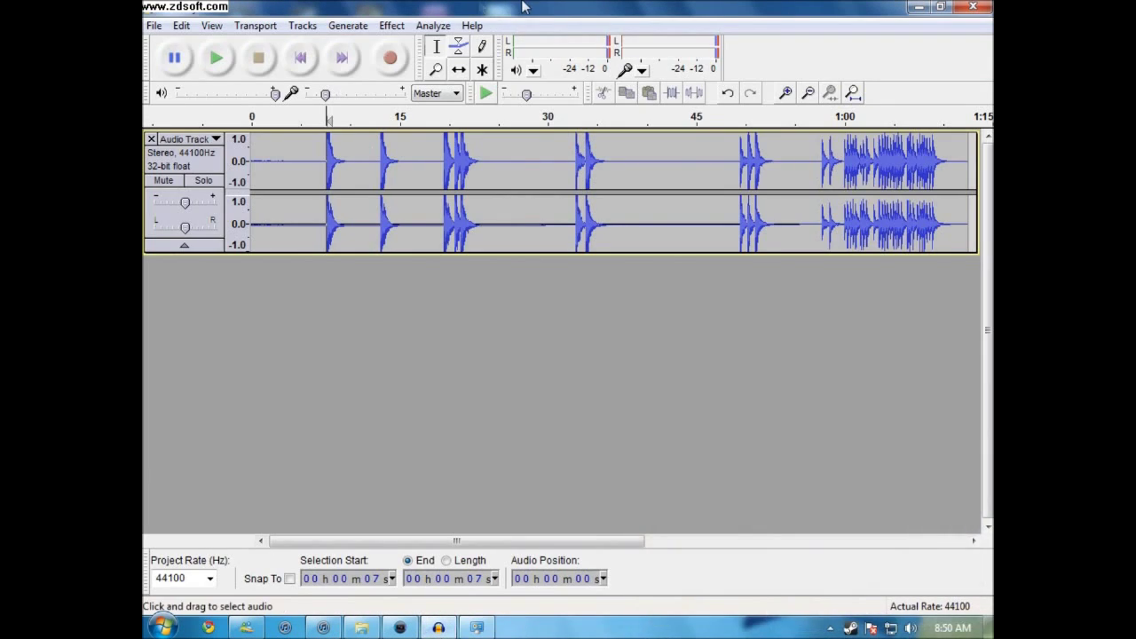
# Export the take as the MP3 'Piano' with empty metadata, then reveal the desktop.
pyautogui.click(154, 25)
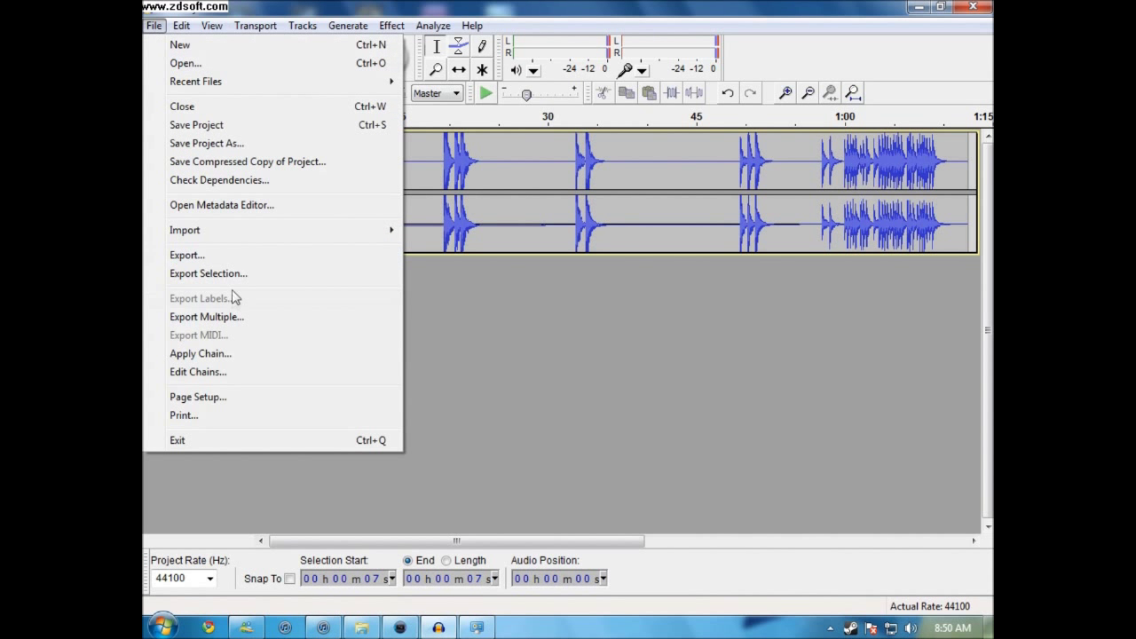
pyautogui.click(226, 256)
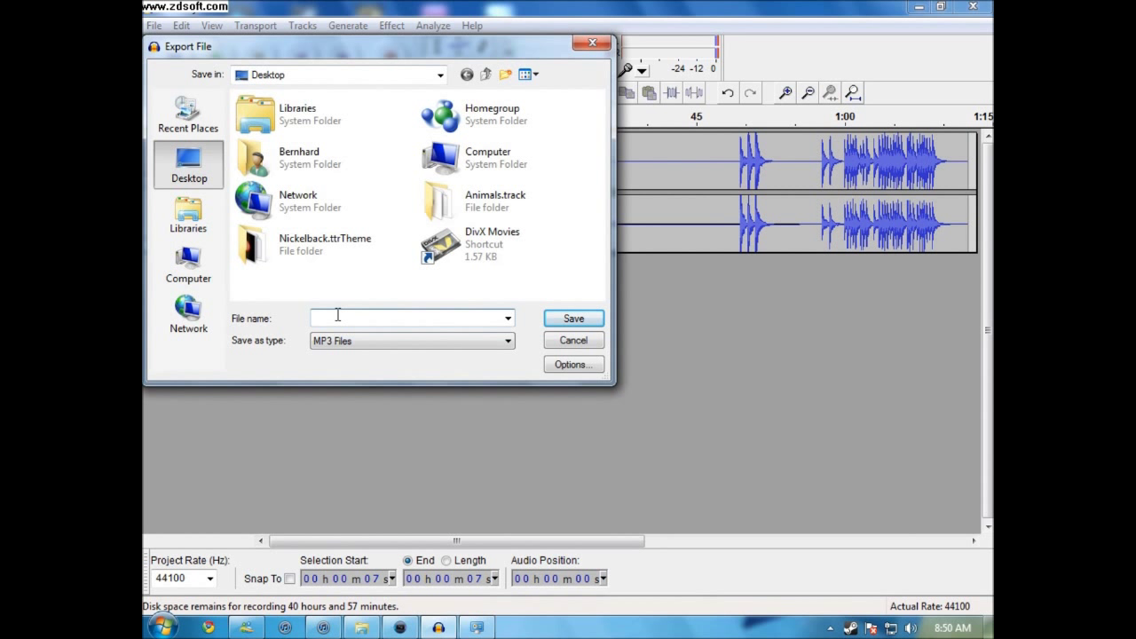
pyautogui.write('Piano')
pyautogui.press('Return')
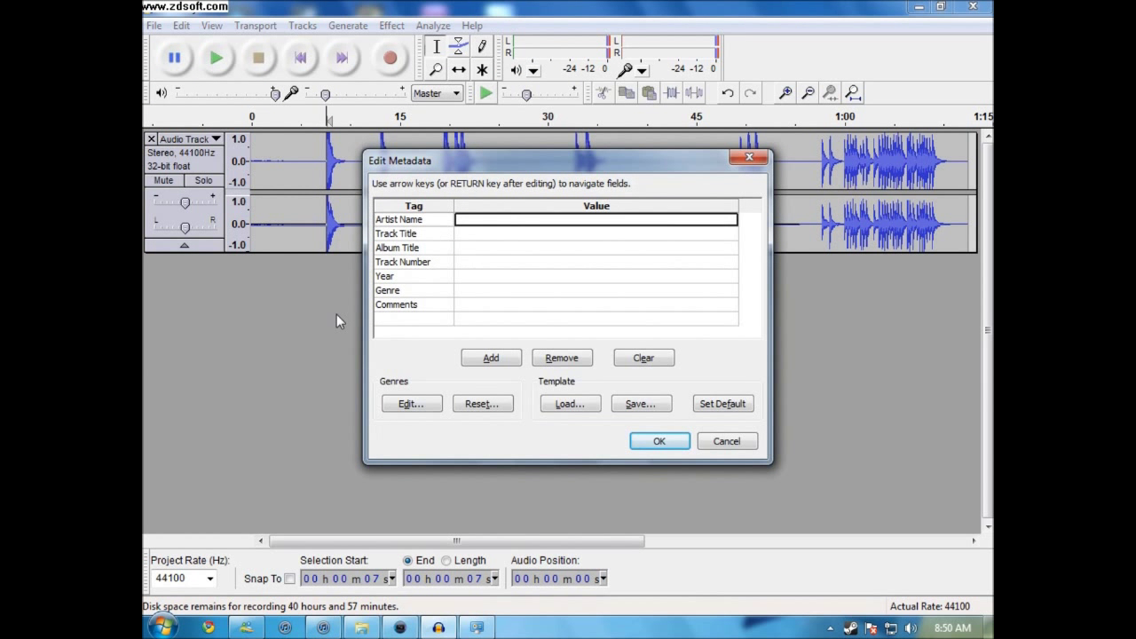
pyautogui.press('Down')
pyautogui.press('Down')
pyautogui.press('Down')
pyautogui.press('Down')
pyautogui.press('Down')
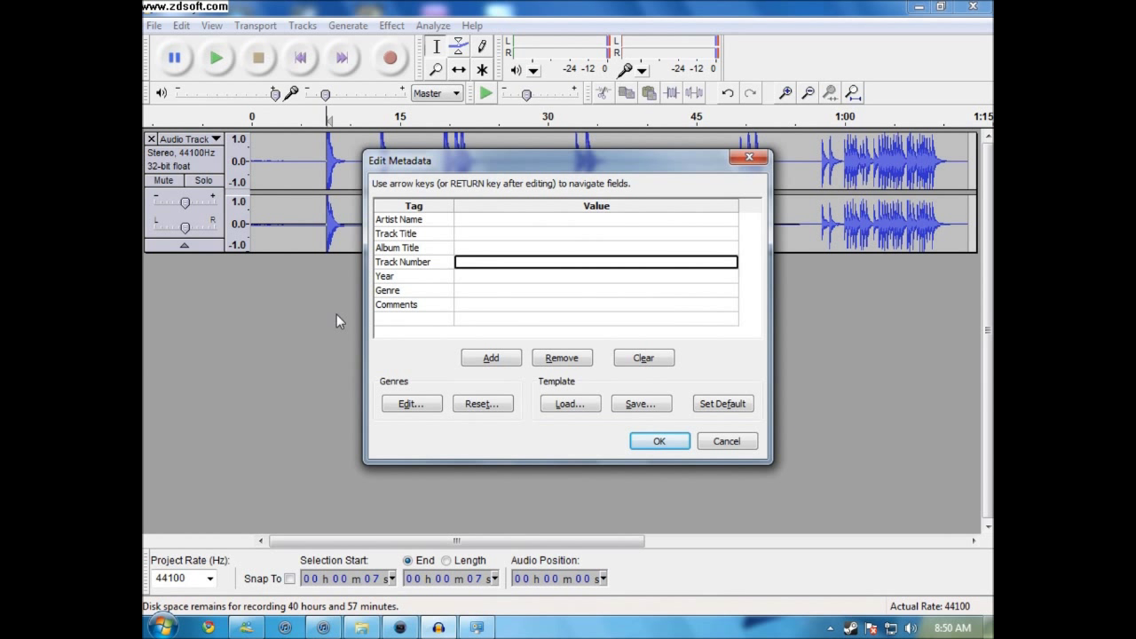
pyautogui.press('Down')
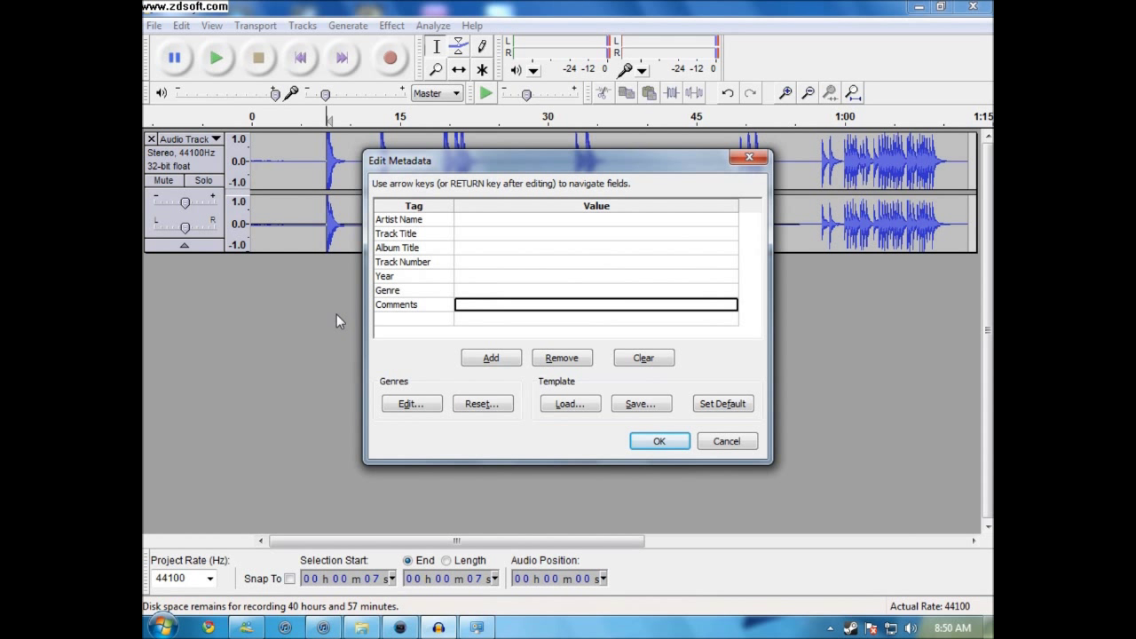
pyautogui.press('Return')
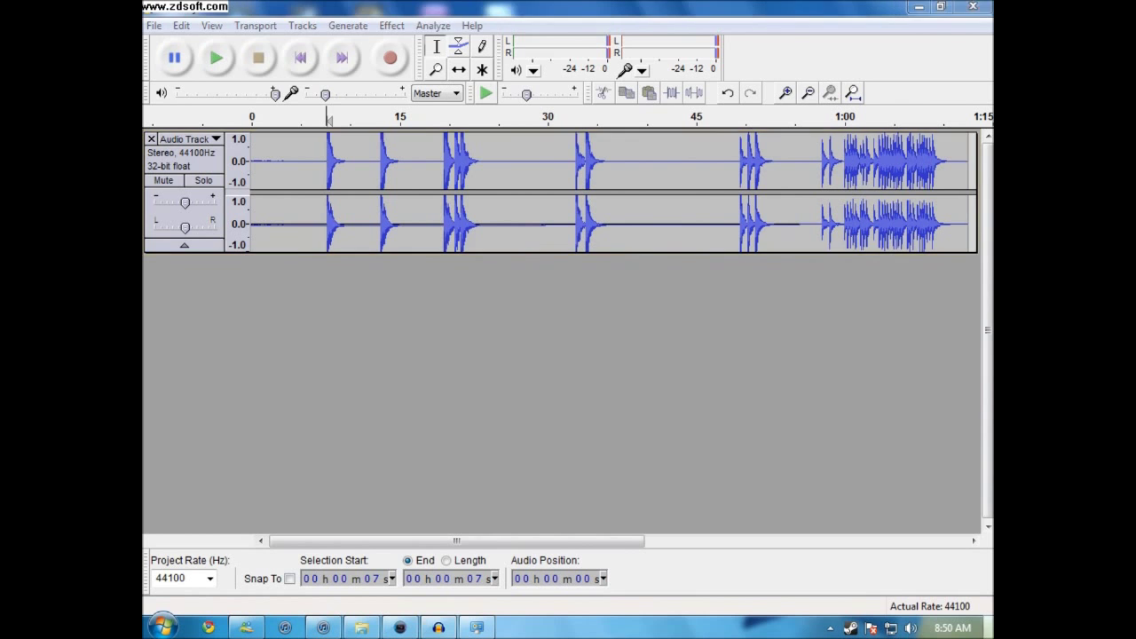
pyautogui.press('super+d')
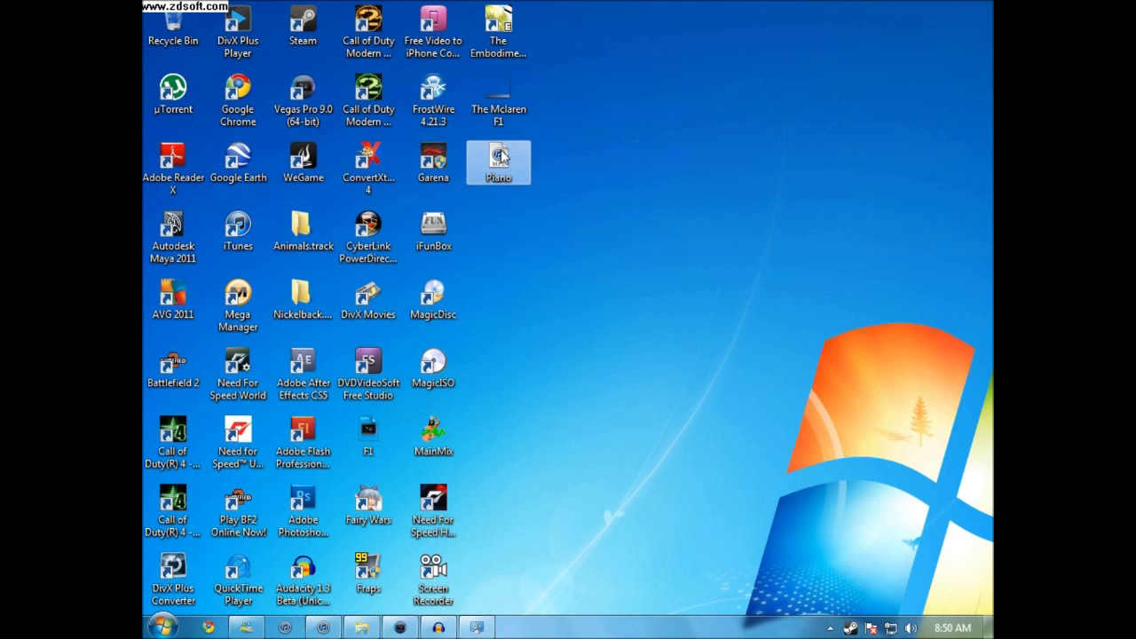
# Drag the Piano MP3 onto the Vegas Pro 9.0 shortcut to open it there.
pyautogui.moveTo(502, 160); pyautogui.dragTo(304, 104)
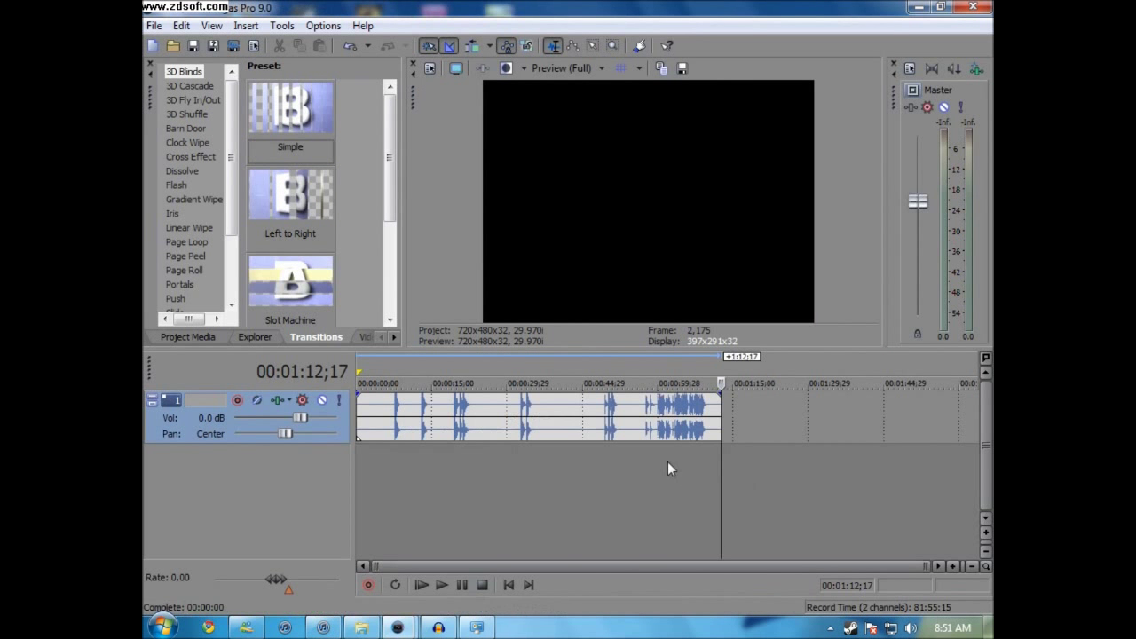
# Preview the piano audio from about 7, 49 and 57 seconds.
pyautogui.click(393, 408)
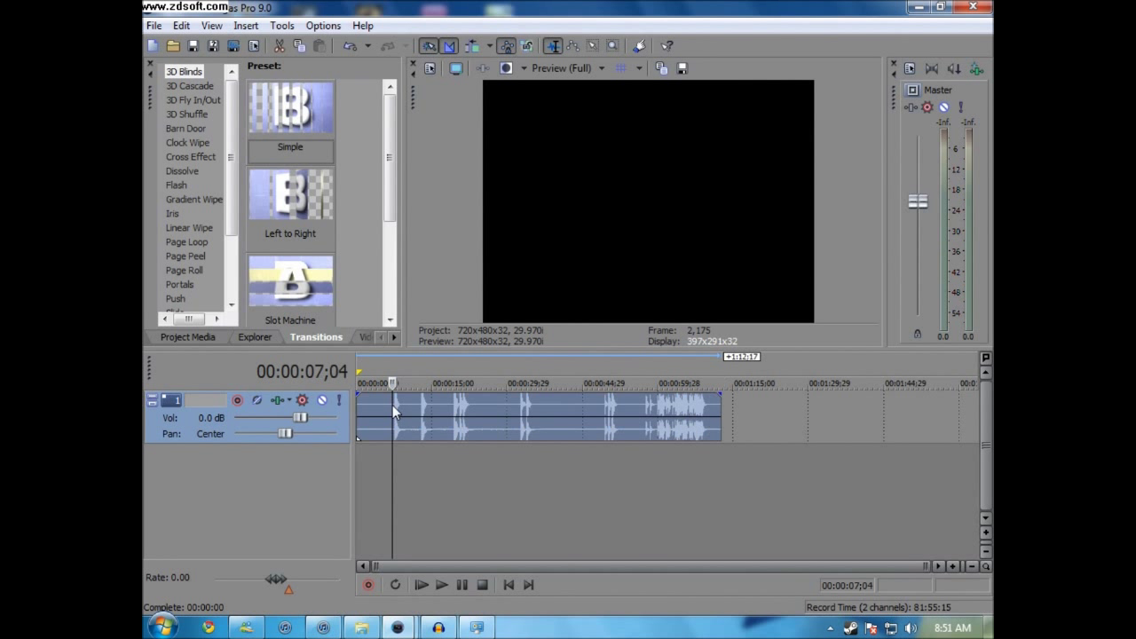
pyautogui.press('space')
pyautogui.press('space')
pyautogui.click(602, 405)
pyautogui.press('space')
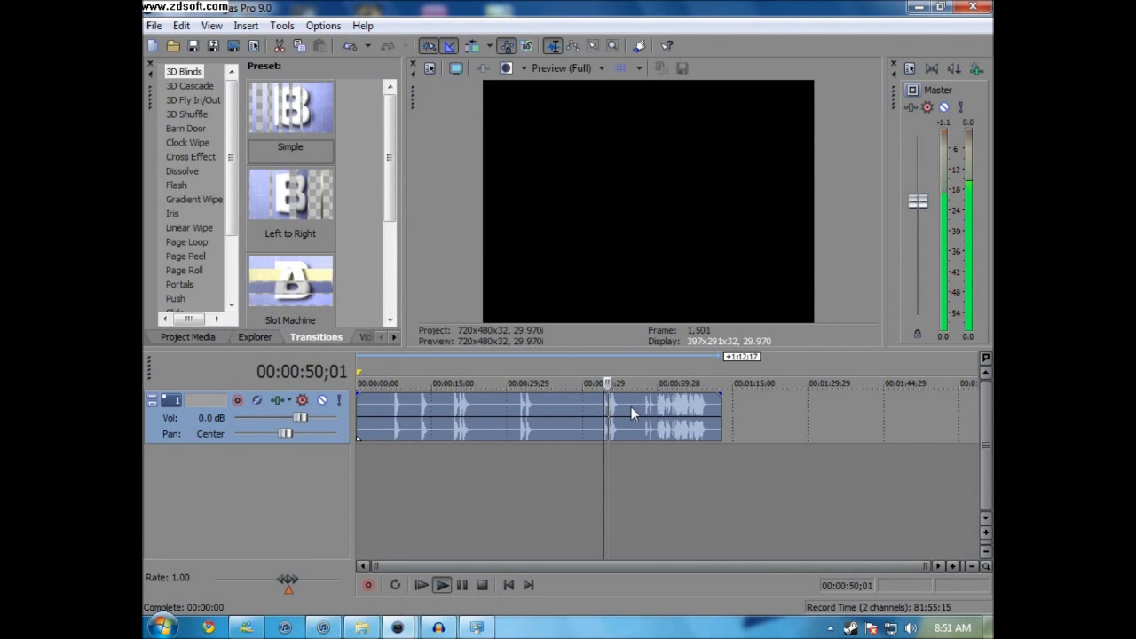
pyautogui.click(644, 405)
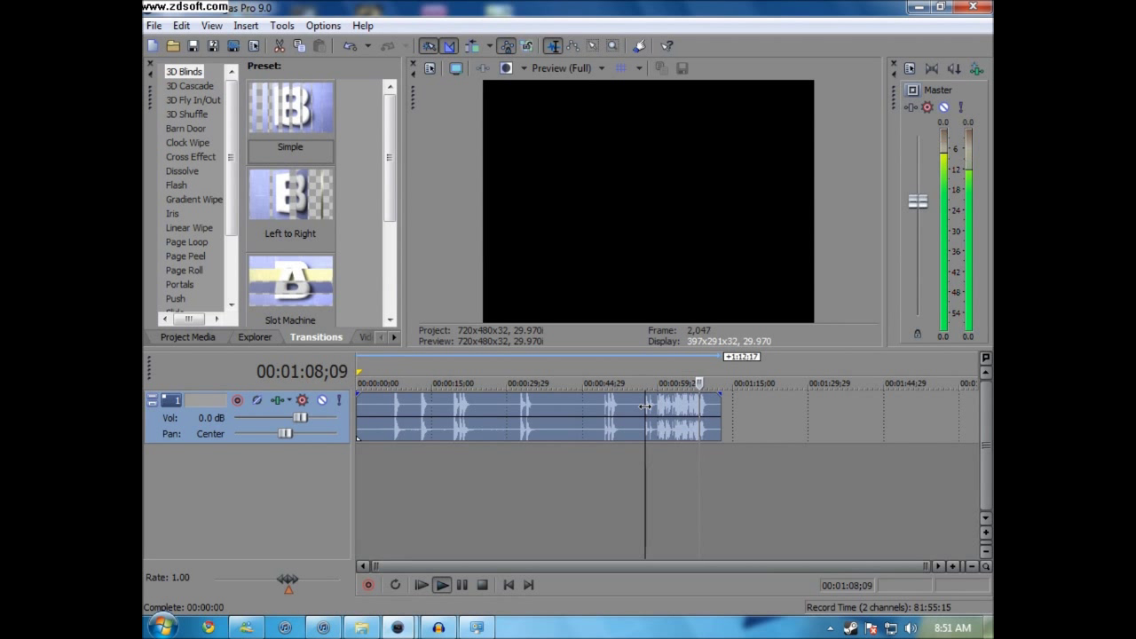
pyautogui.press('space')
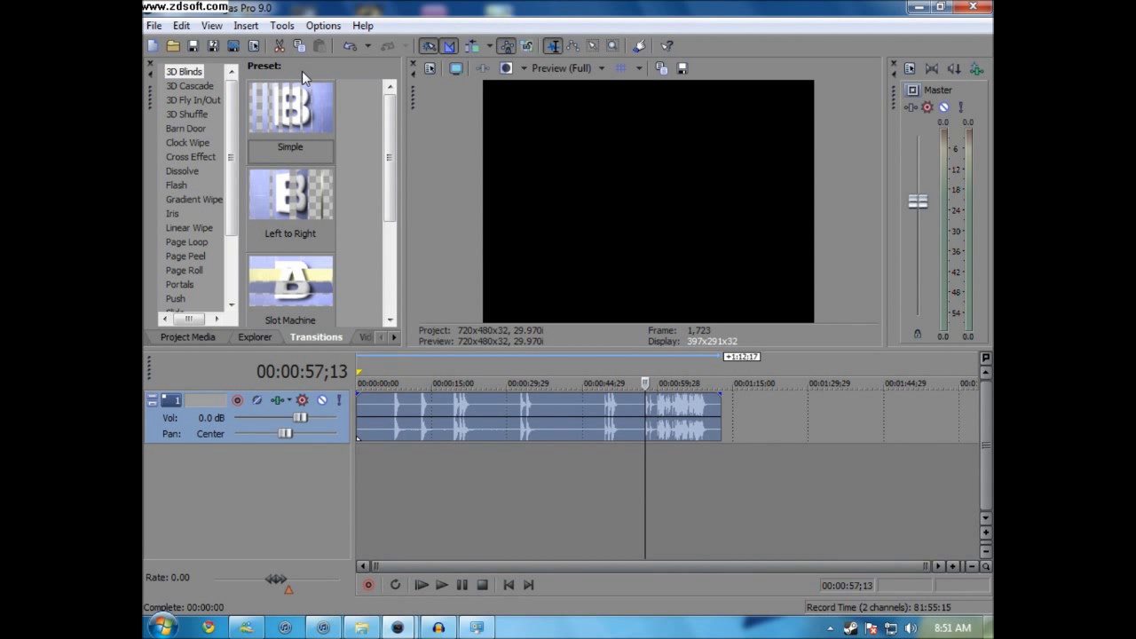
# Drag the piano clip down onto a new second audio track.
pyautogui.scroll(-1, 392, 219)
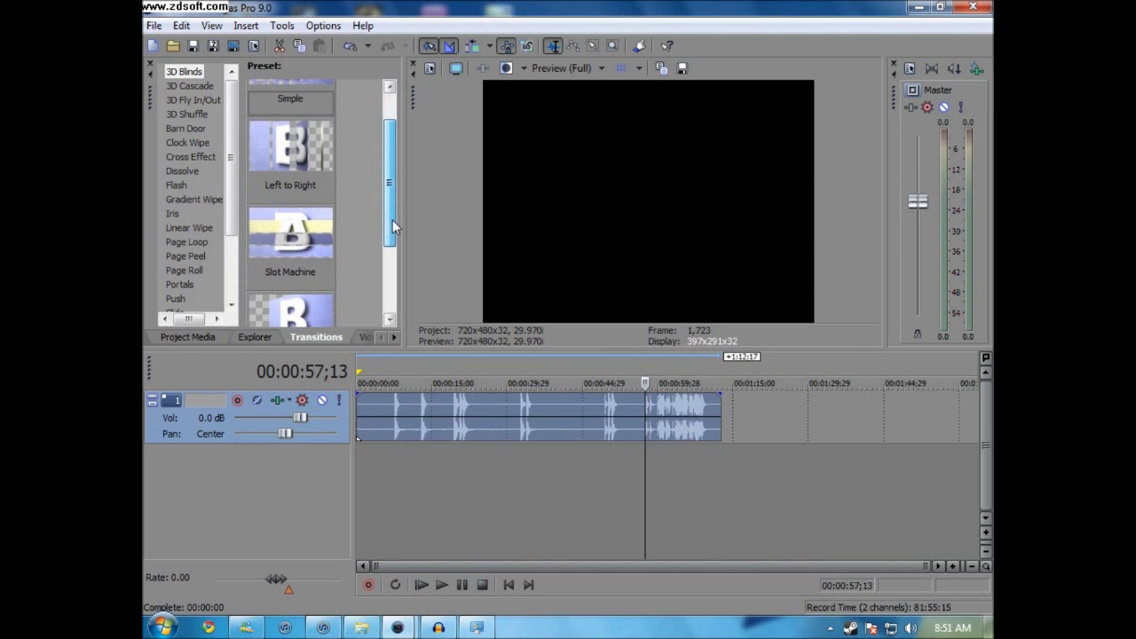
pyautogui.scroll(-3, 392, 219)
pyautogui.scroll(3, 385, 218)
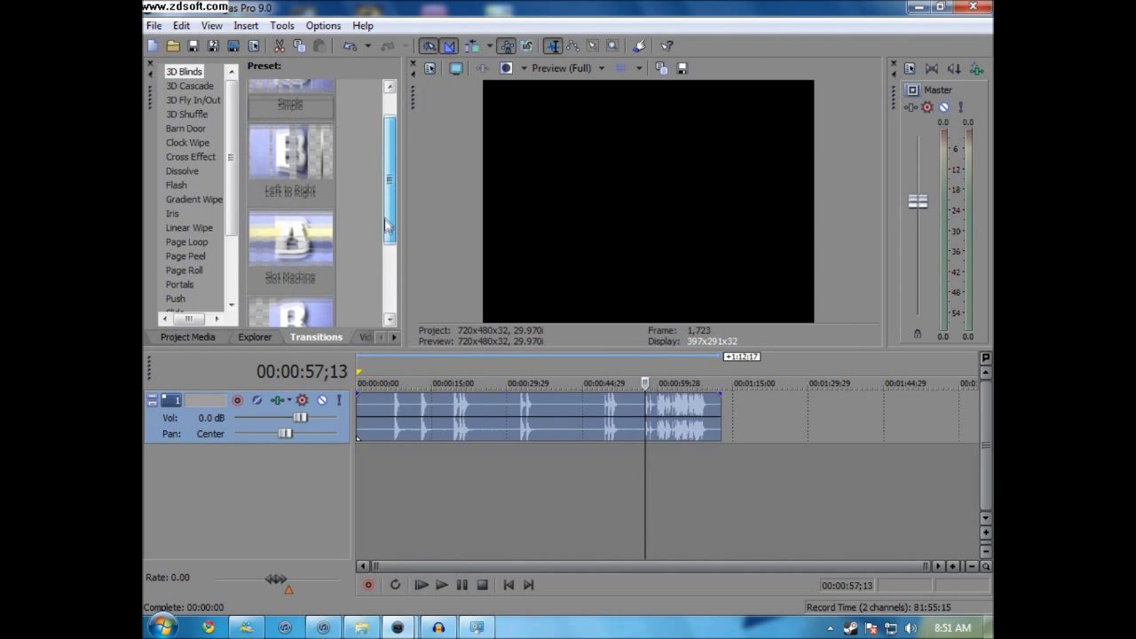
pyautogui.scroll(1, 385, 227)
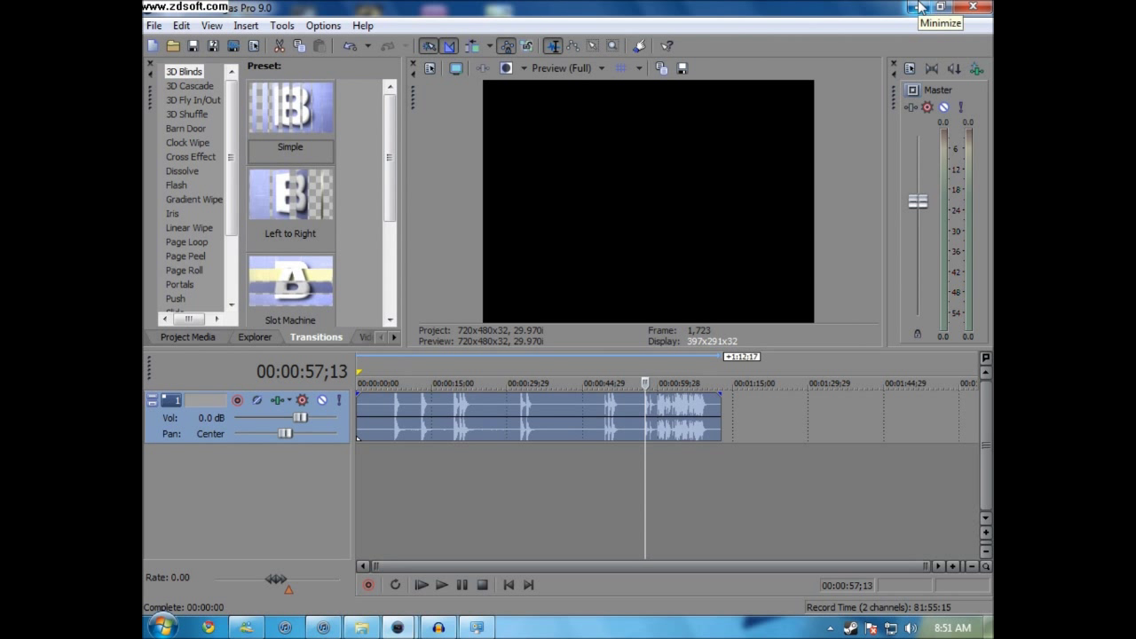
pyautogui.moveTo(464, 420); pyautogui.dragTo(456, 520)
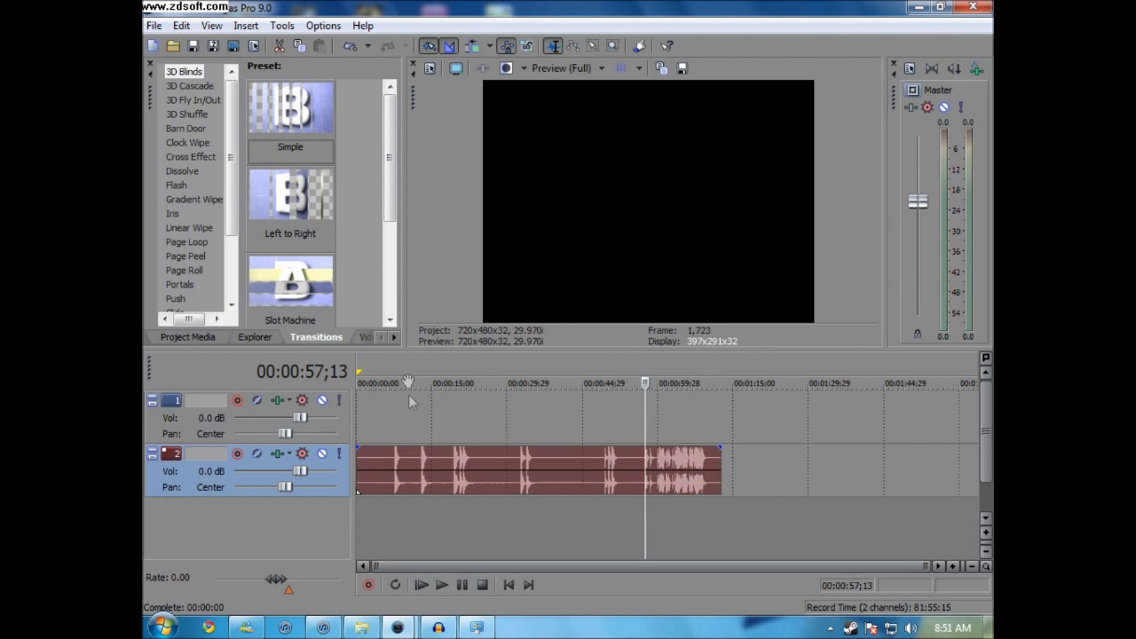
# Insert a video track at the top, then select and deselect the piano clip.
pyautogui.click(246, 25)
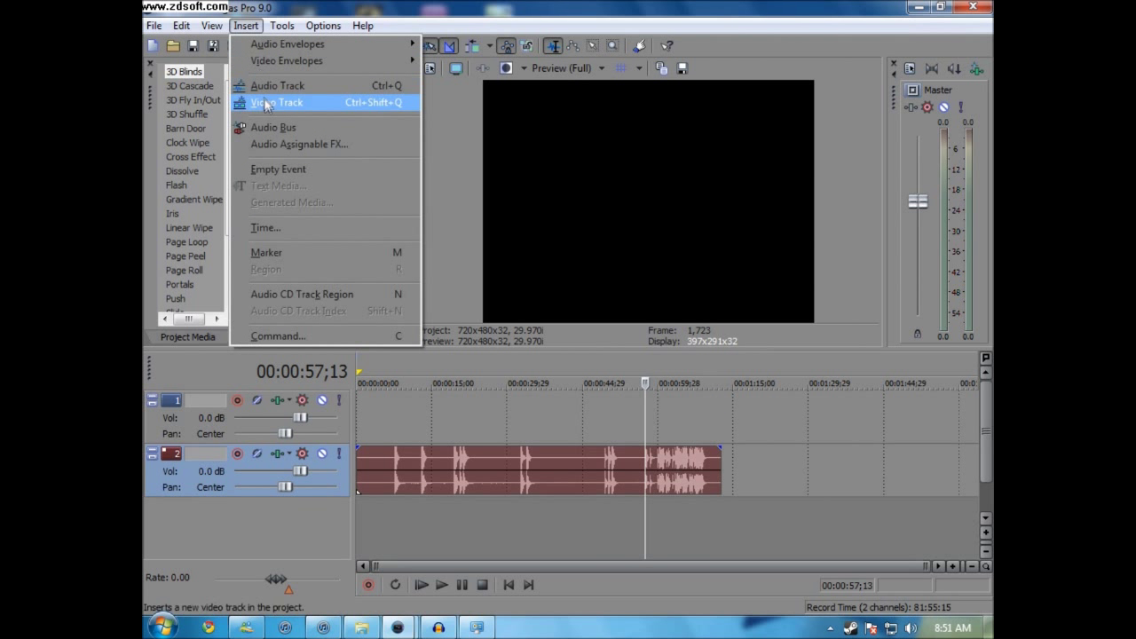
pyautogui.click(266, 102)
pyautogui.doubleClick(368, 411)
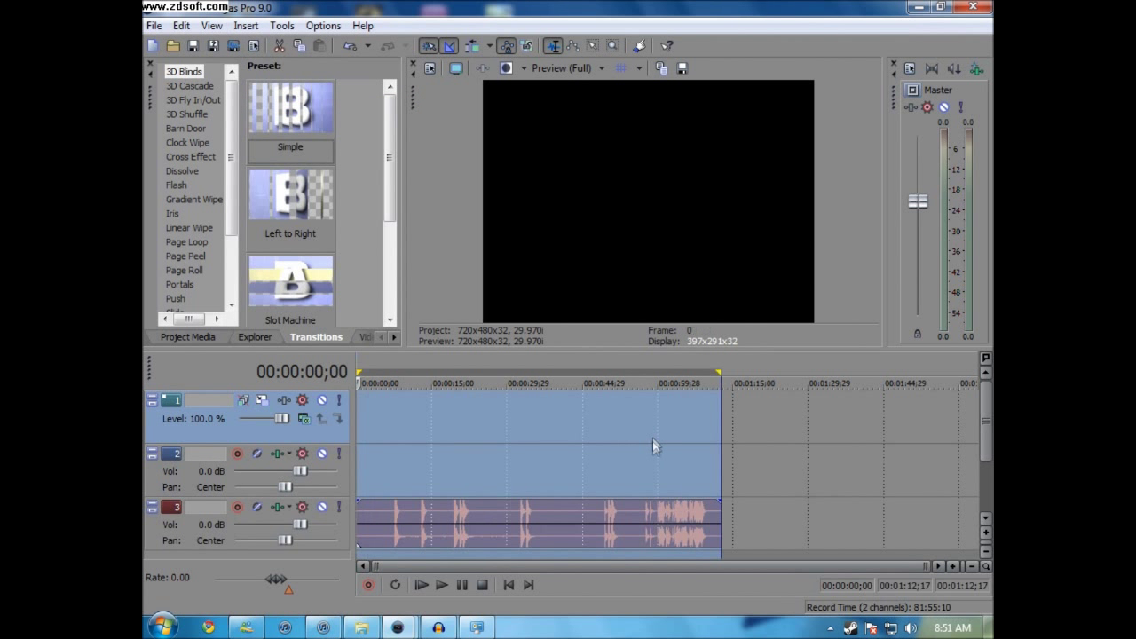
pyautogui.click(582, 428)
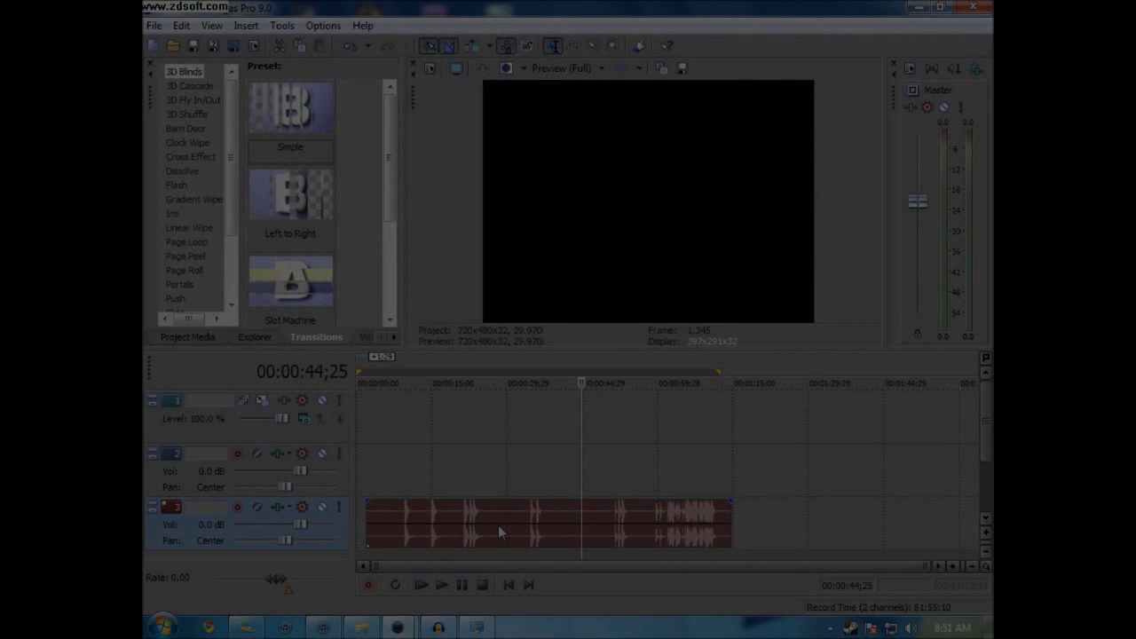